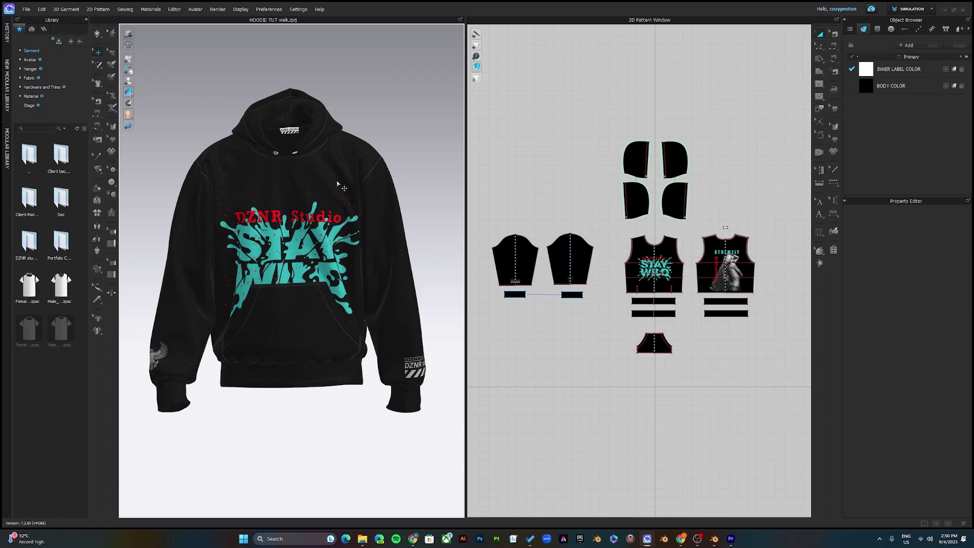
Export the hoodie from CLO 3D as a glTF 2.0 file named 'Walk Hoo'.
click(26, 10)
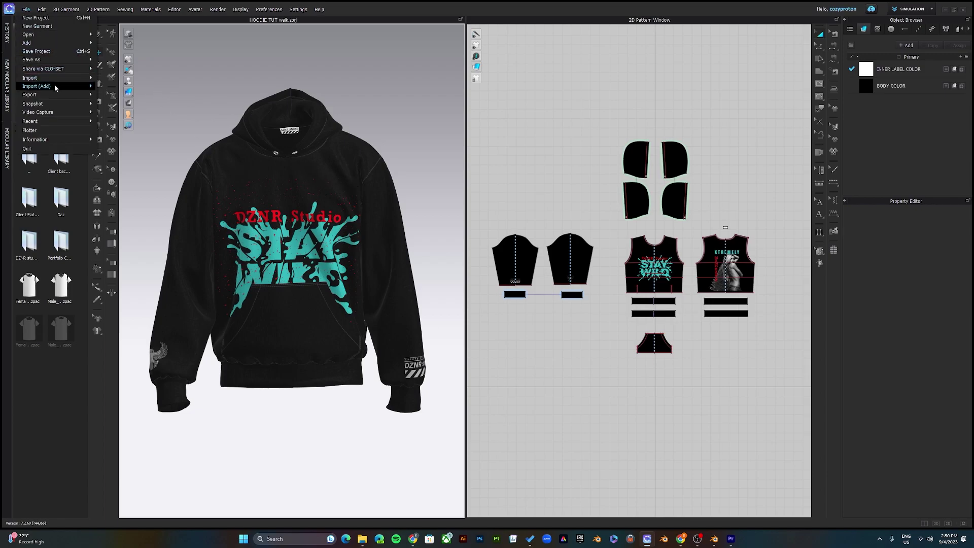
mouse_move(51, 97)
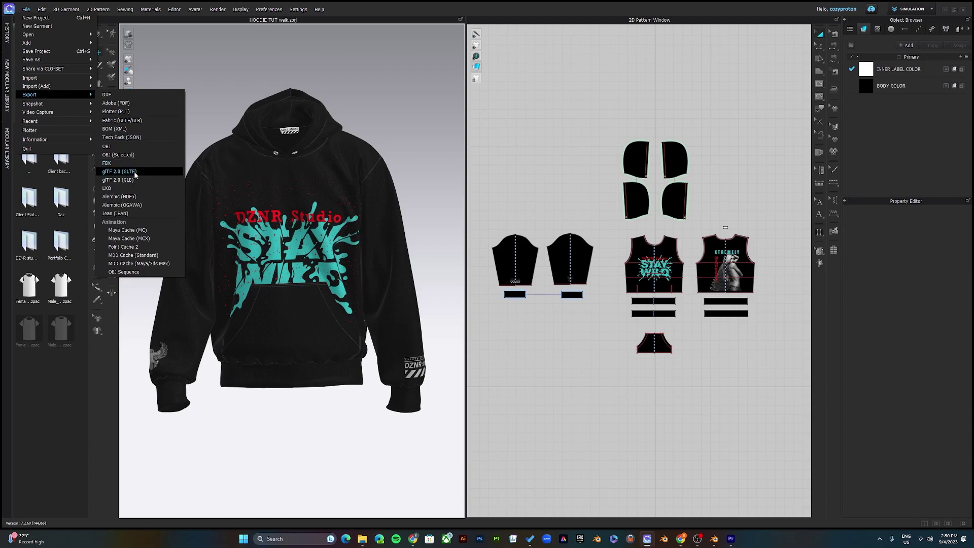
click(135, 172)
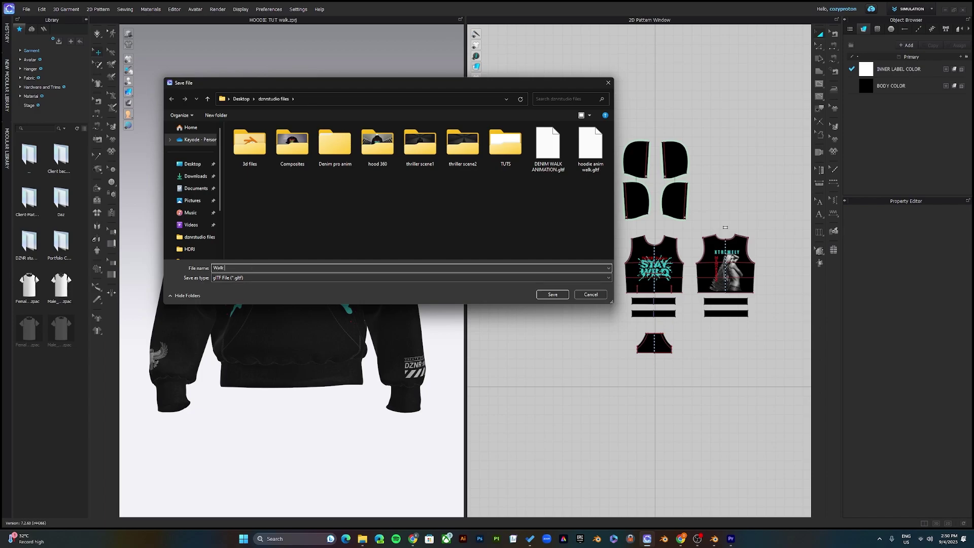
text(Walk Hood)
click(552, 297)
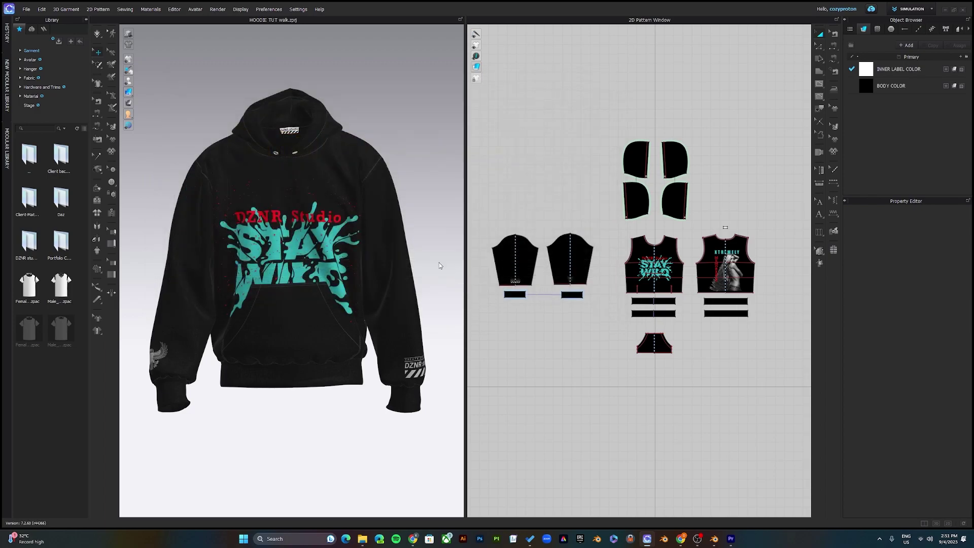
drag(496, 131, 442, 108)
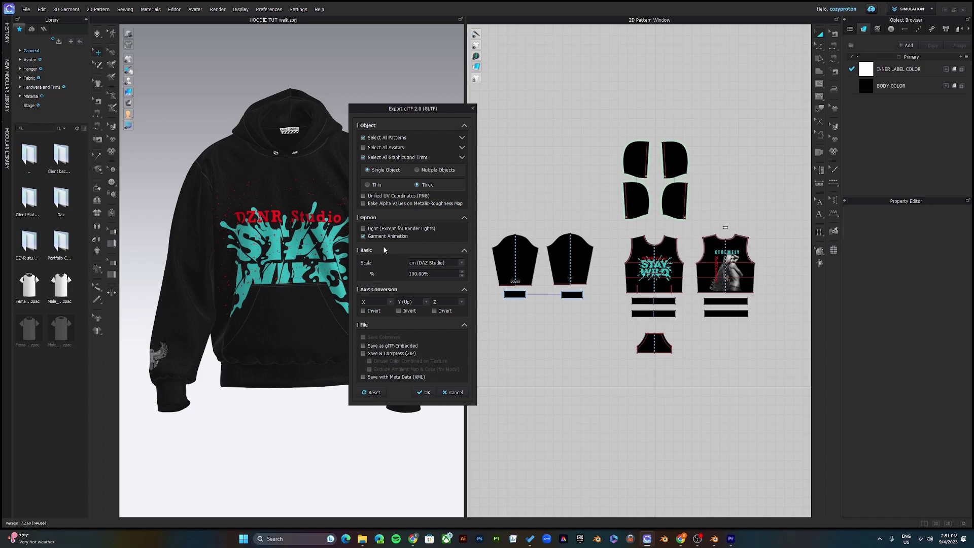
Keep the export scale at cm (DAZ Studio) and close the glTF export options.
click(434, 263)
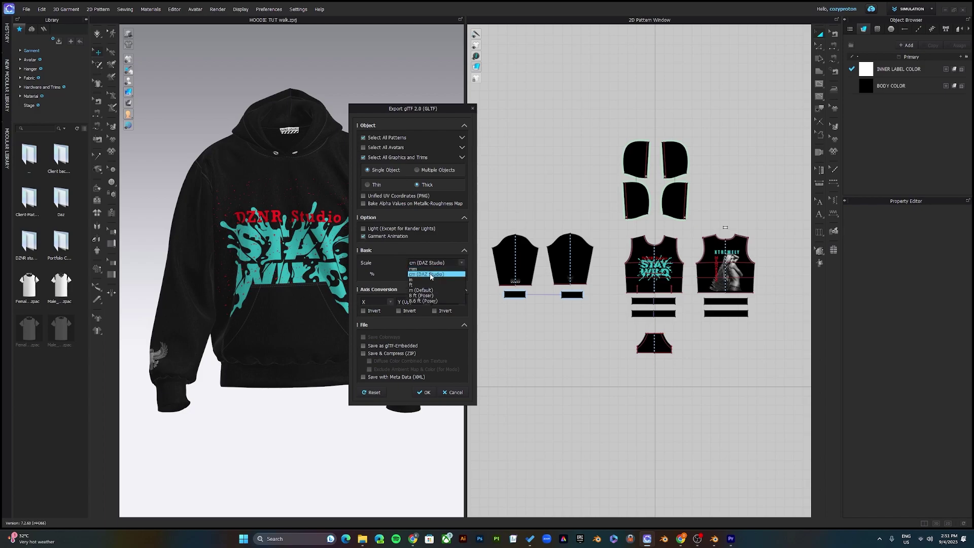
click(431, 274)
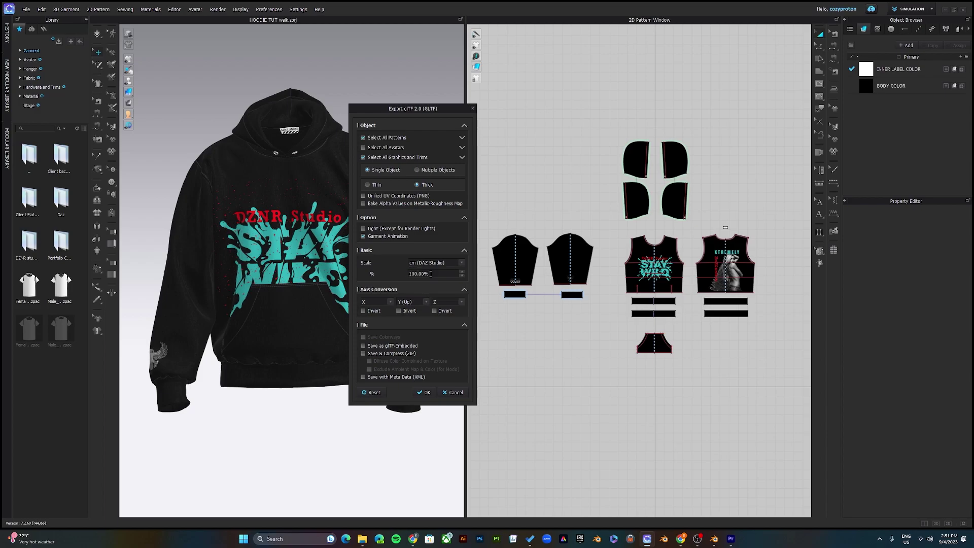
click(472, 108)
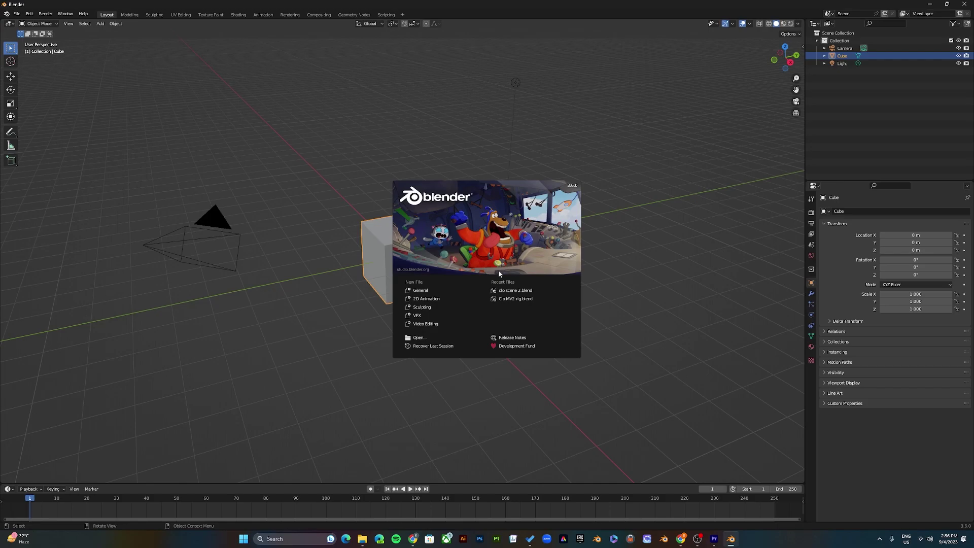
Start a new General scene and open Blender's Preferences from the Edit menu.
click(434, 292)
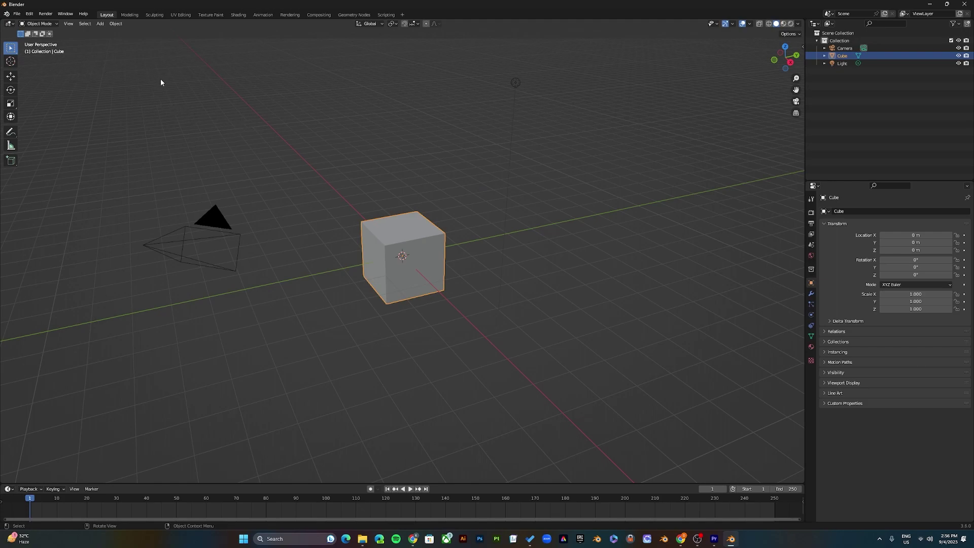
click(31, 15)
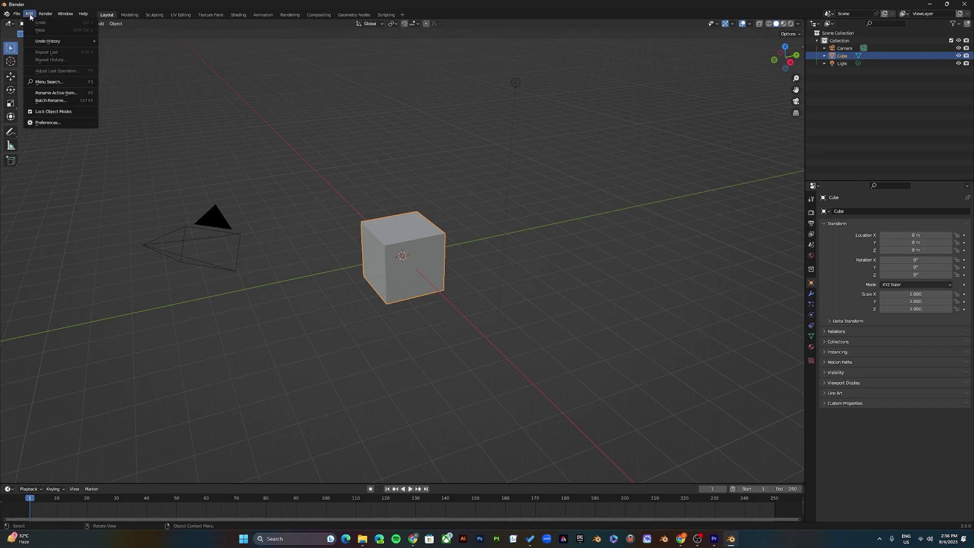
click(63, 122)
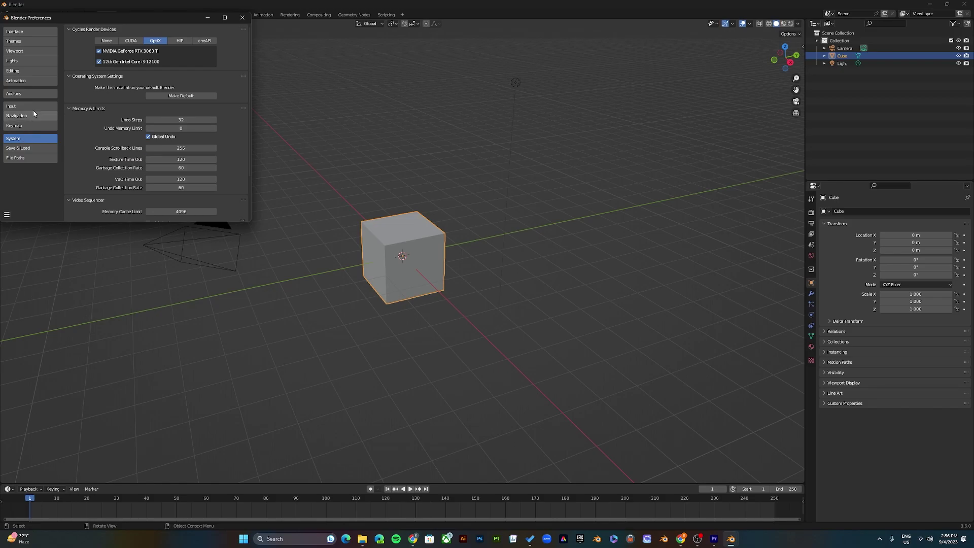
click(32, 96)
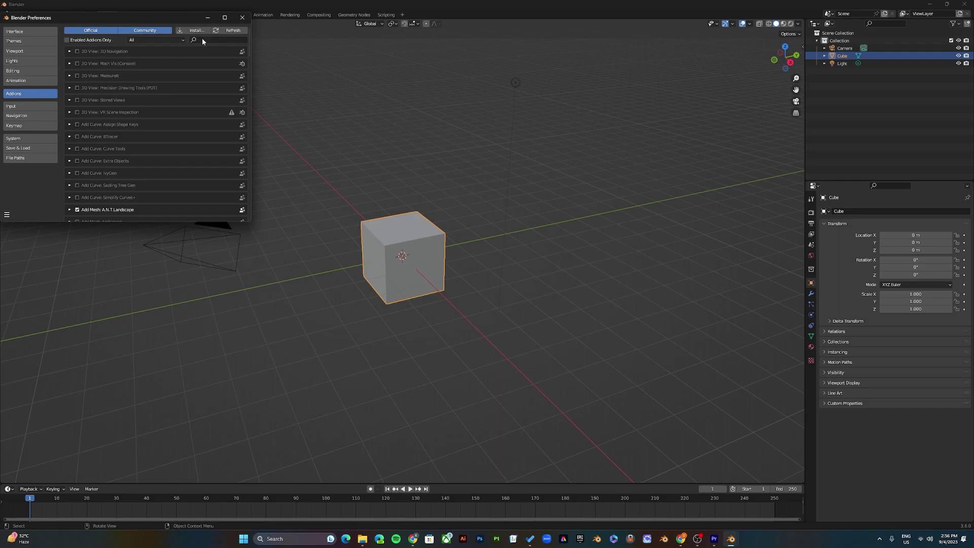
text(gltf)
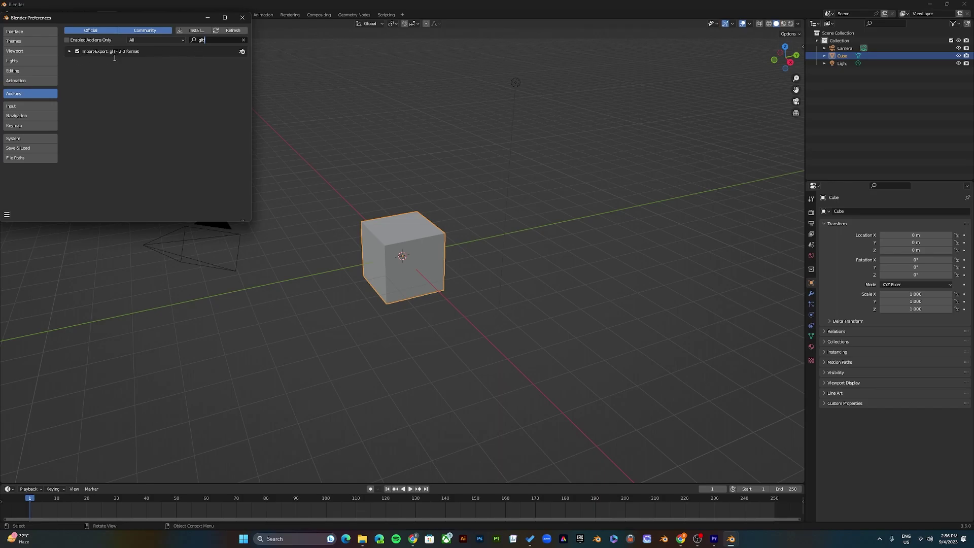
click(38, 105)
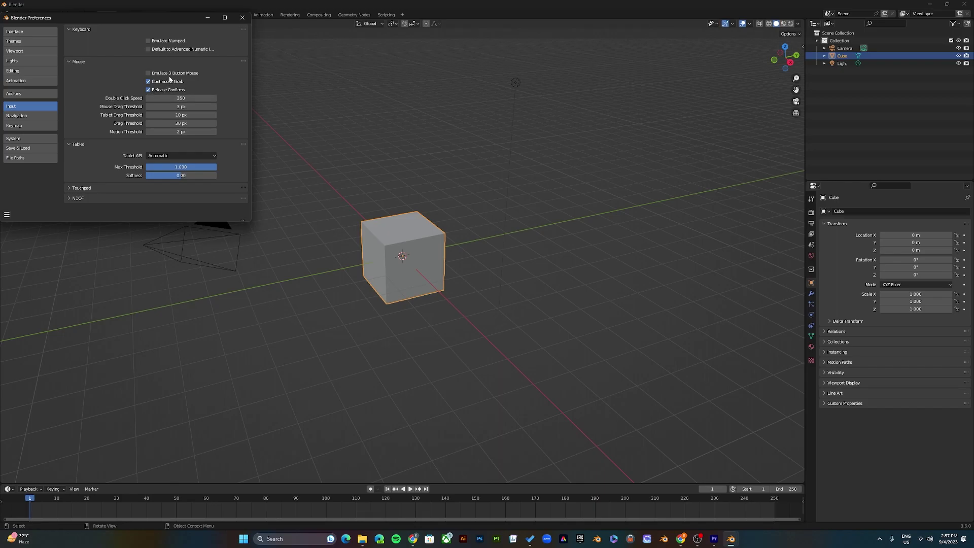
click(148, 74)
click(148, 41)
click(148, 73)
click(27, 140)
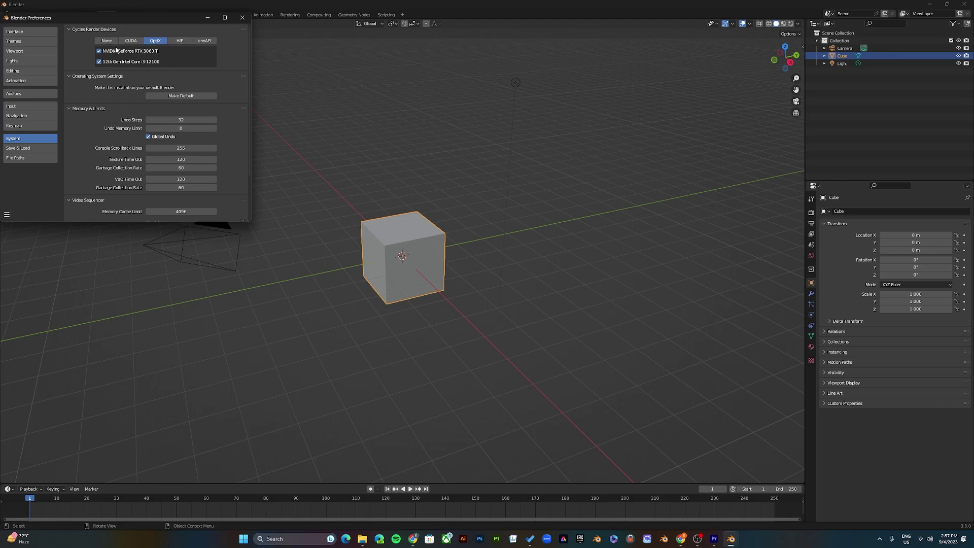
Set the Cycles render device to CUDA after comparing HIP, oneAPI and OptiX, then close Preferences.
click(173, 42)
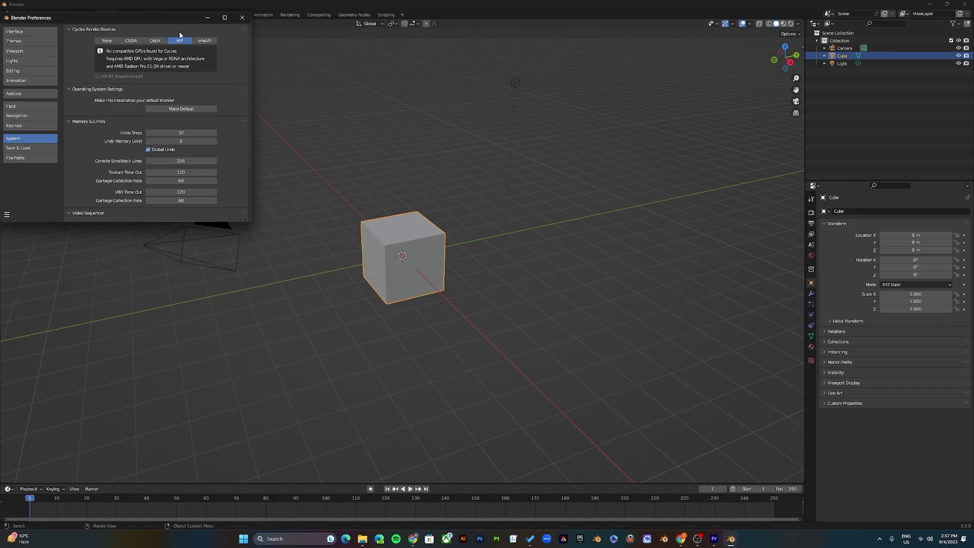
click(205, 42)
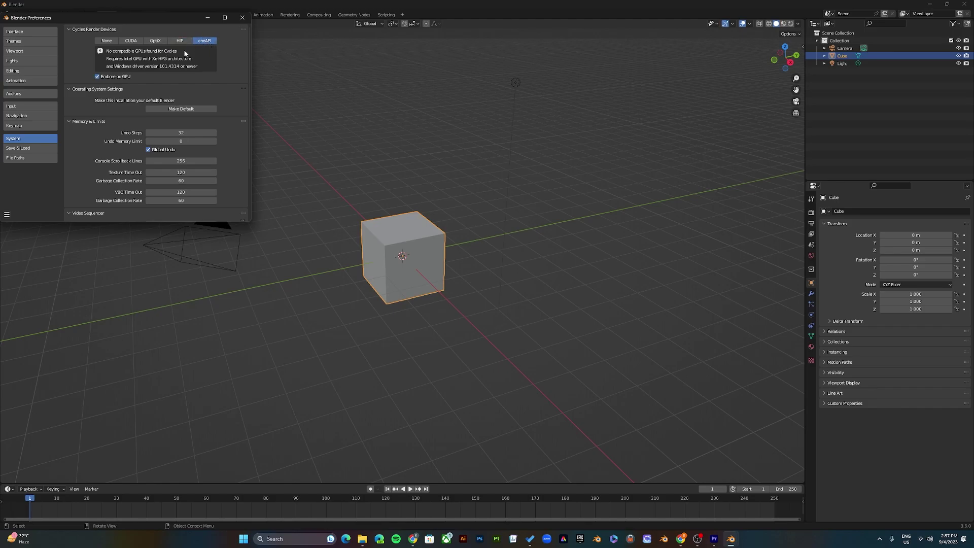
click(155, 42)
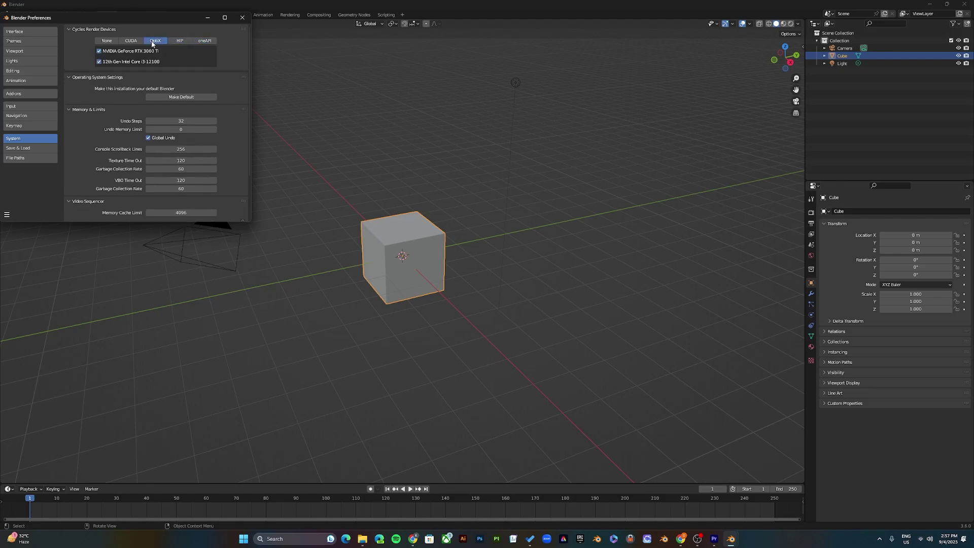
click(180, 41)
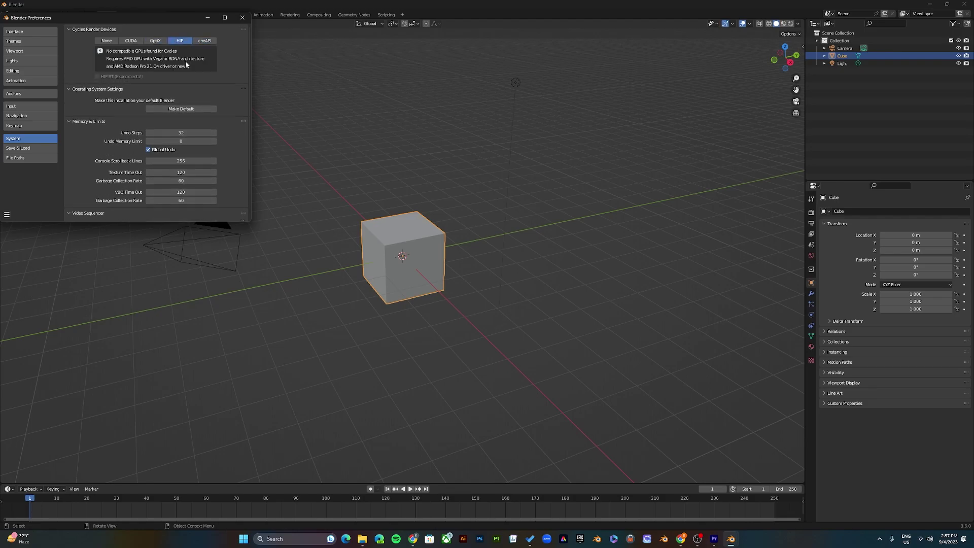
click(131, 41)
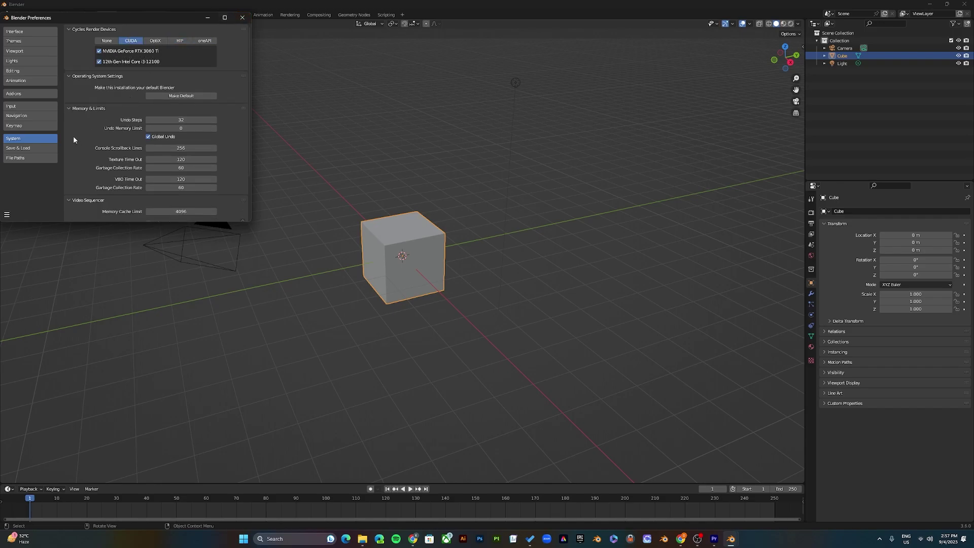
click(28, 149)
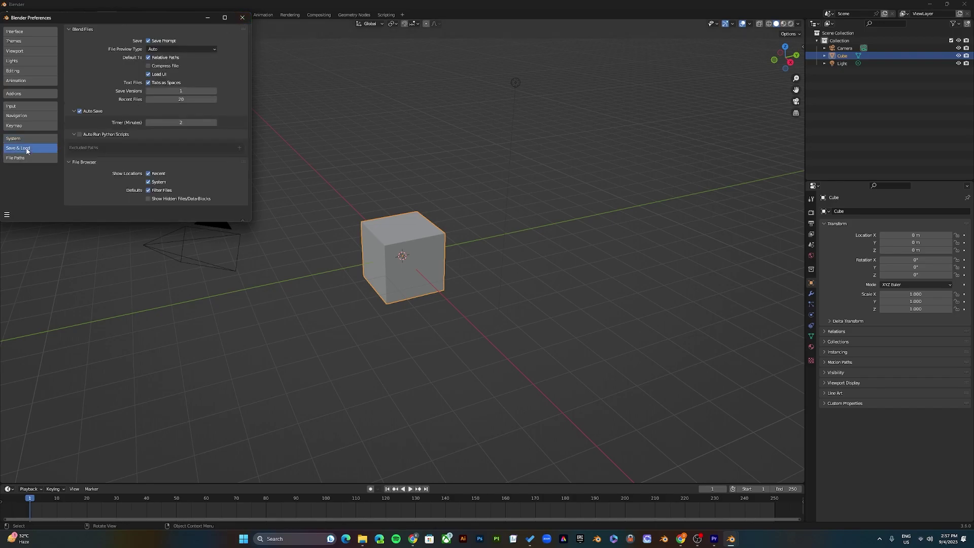
click(242, 18)
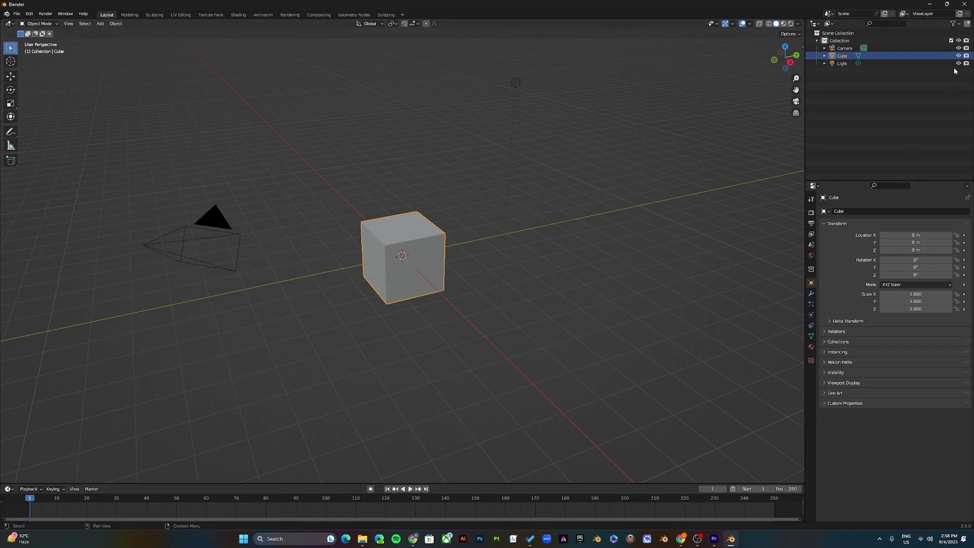
Quit Blender without saving the untitled scene and relaunch it.
click(964, 4)
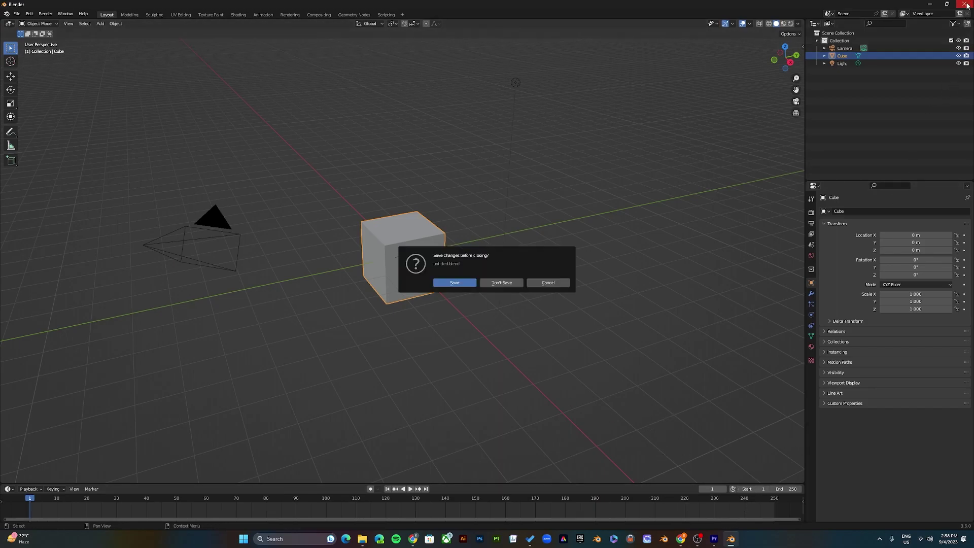
click(509, 286)
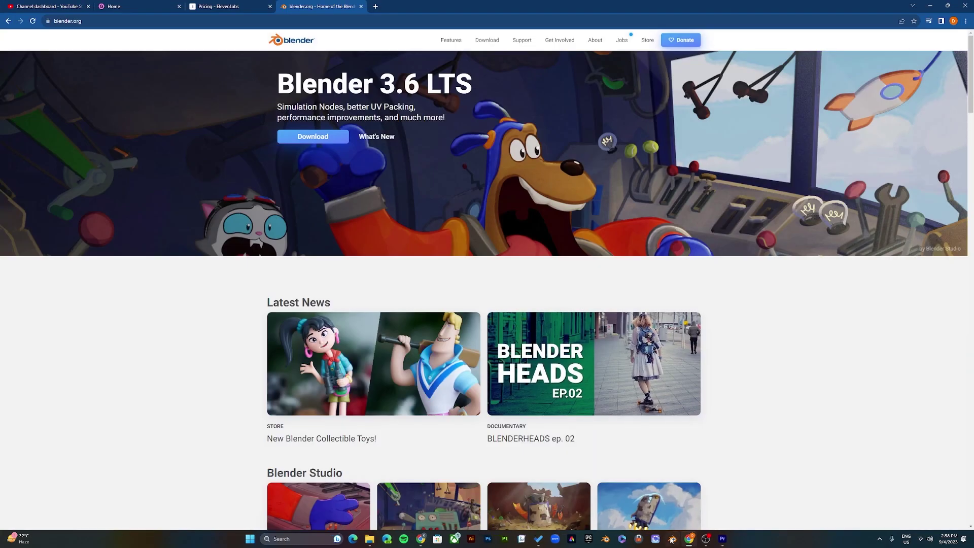
click(607, 540)
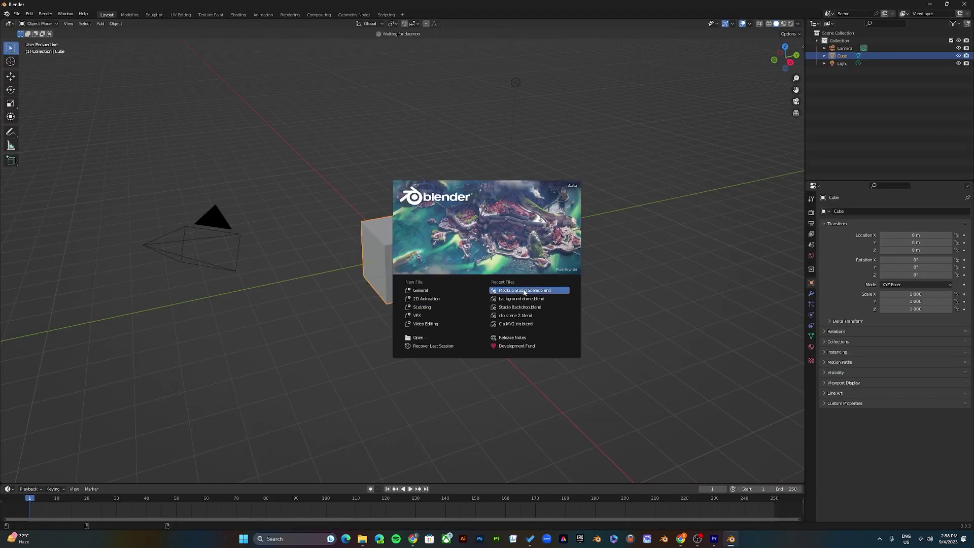
Open Mockup Studio Scene.blend and look around the studio backdrop.
click(524, 290)
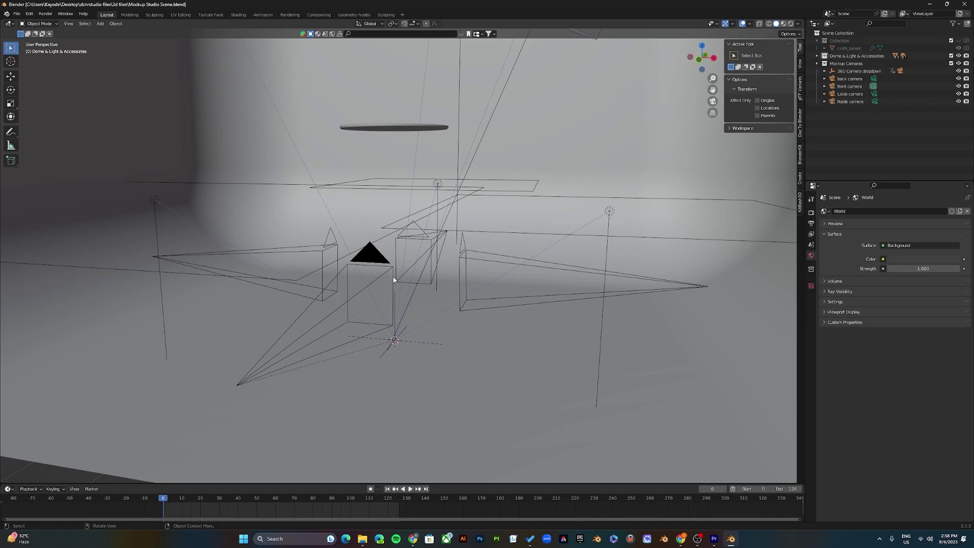
scroll(394, 279, down, 6)
scroll(397, 281, up, 5)
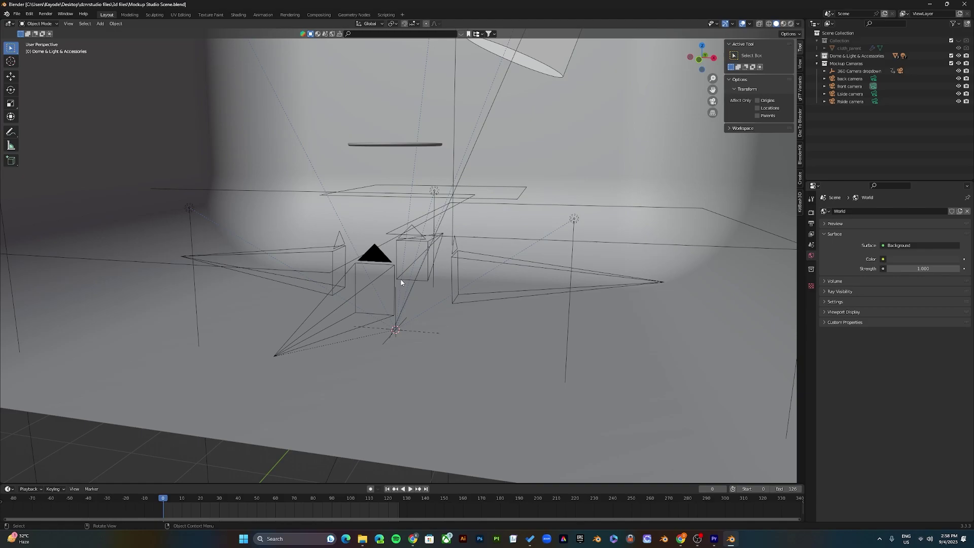
middle_drag(407, 284, 428, 331)
scroll(451, 293, up, 4)
scroll(385, 306, down, 5)
scroll(409, 326, up, 4)
Select the front camera and the 360 Camera among the mockup cameras.
click(434, 310)
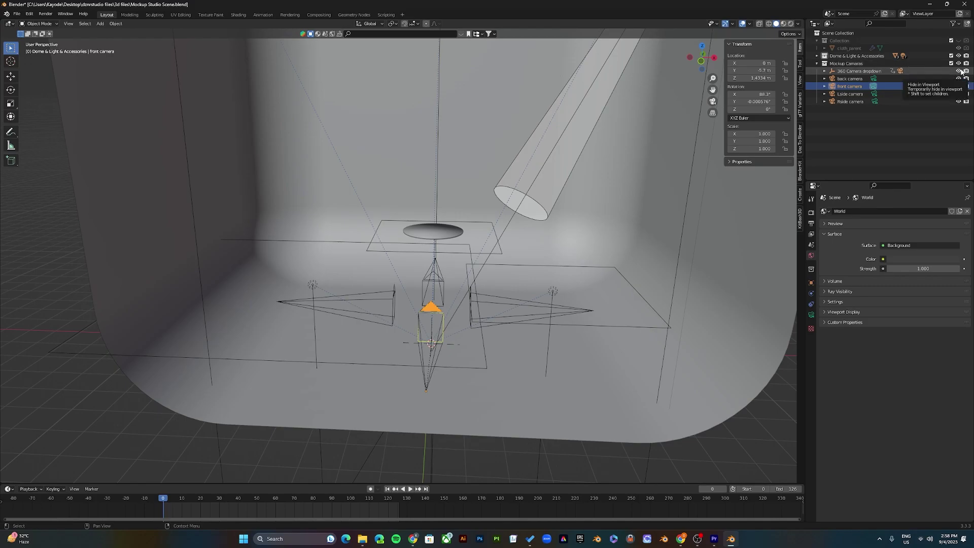
click(862, 71)
middle_drag(483, 291, 456, 283)
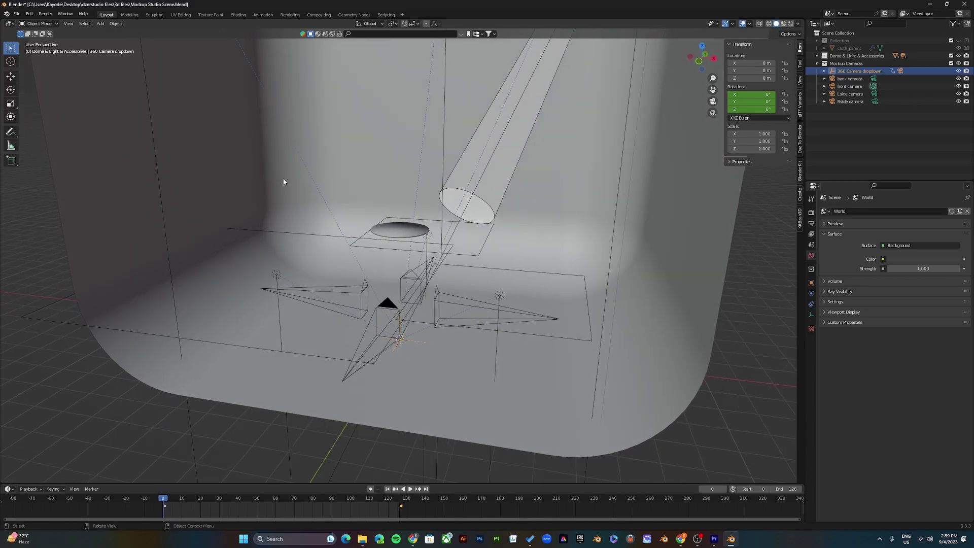
Import hoodie anim walk.gltf from the dznrstudio files folder as glTF 2.0.
click(19, 15)
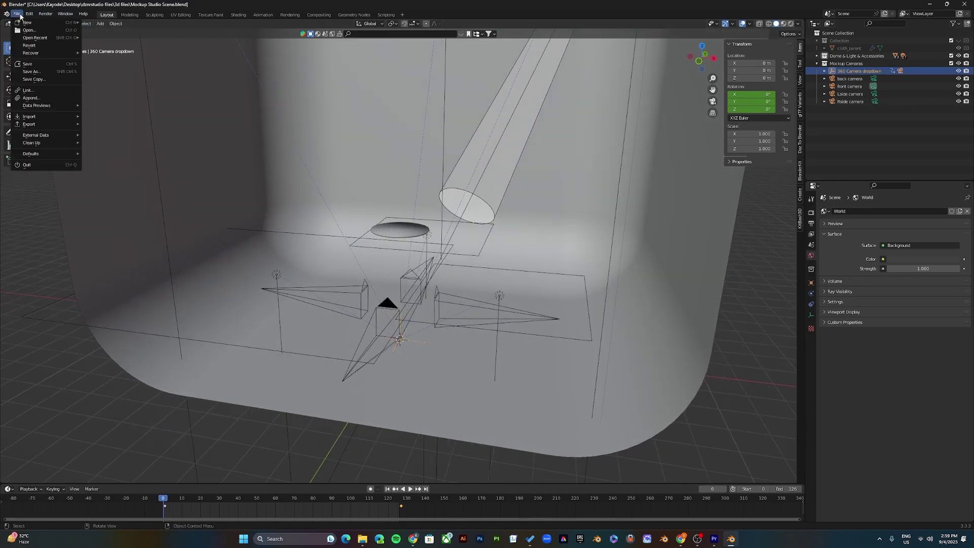
mouse_move(35, 118)
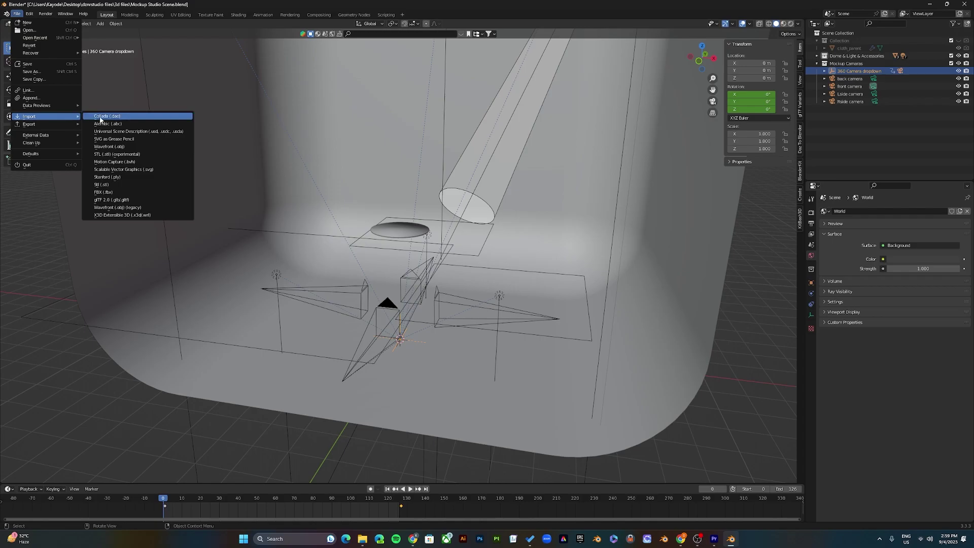
click(116, 200)
scroll(481, 260, down, 4)
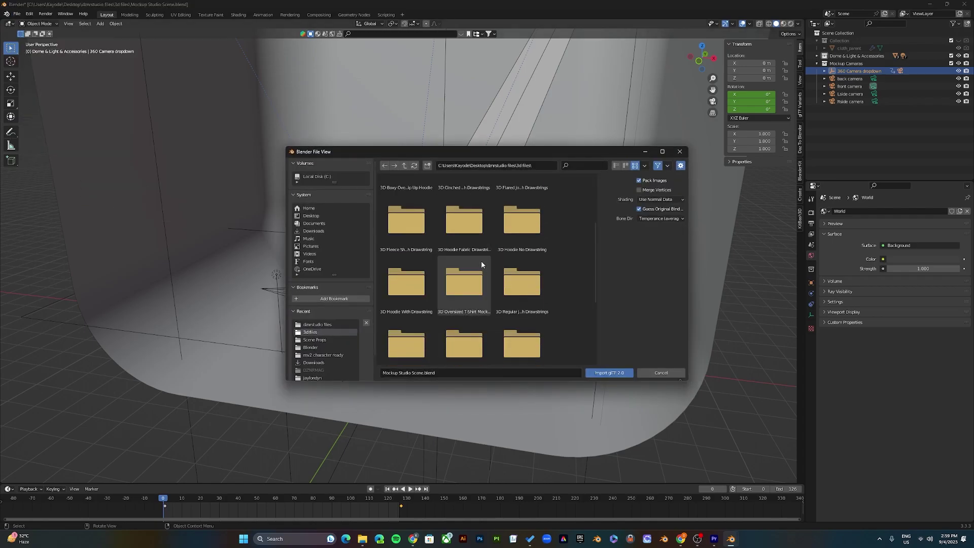
scroll(480, 264, down, 2)
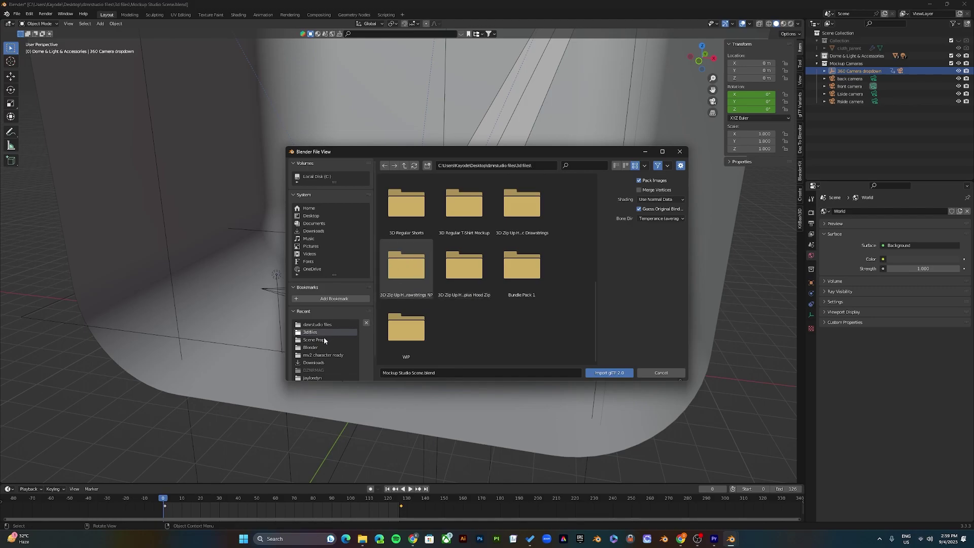
click(320, 324)
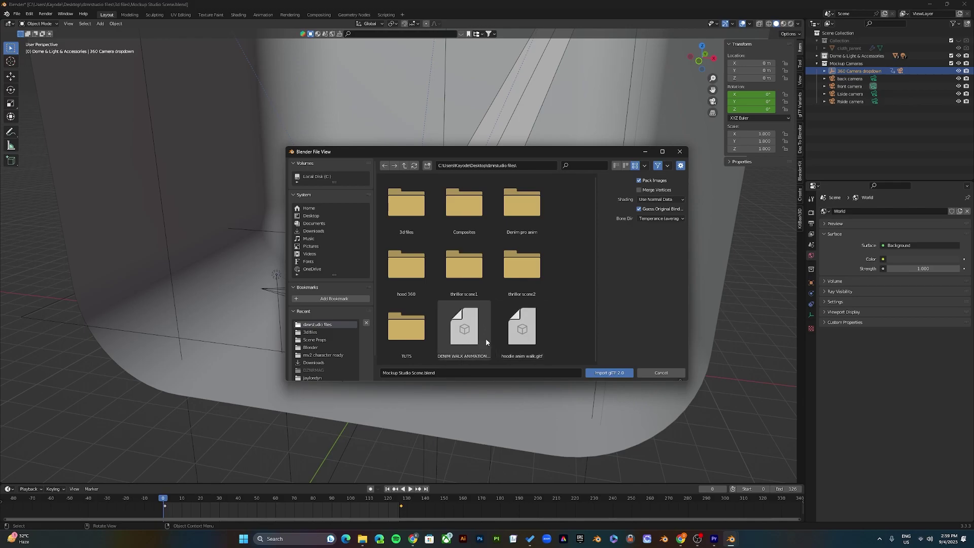
click(524, 331)
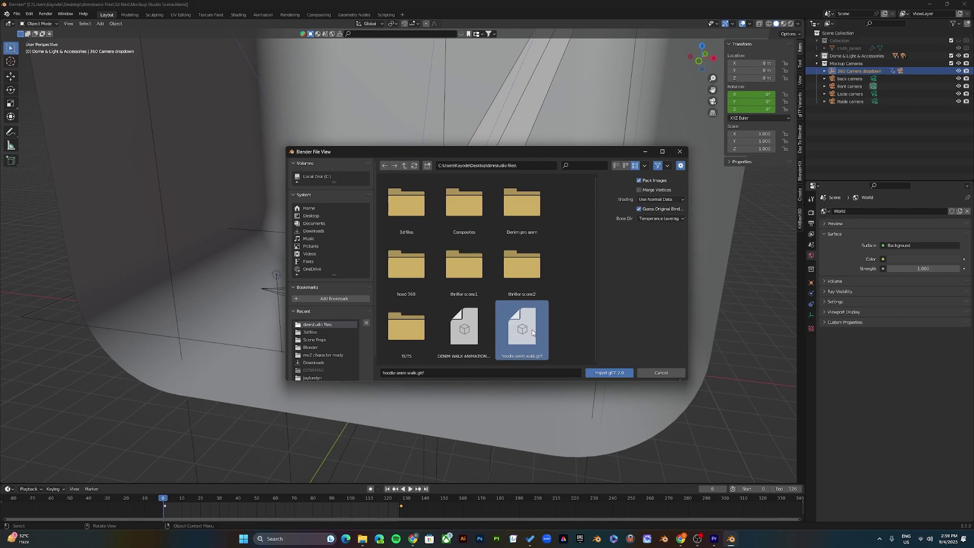
click(609, 372)
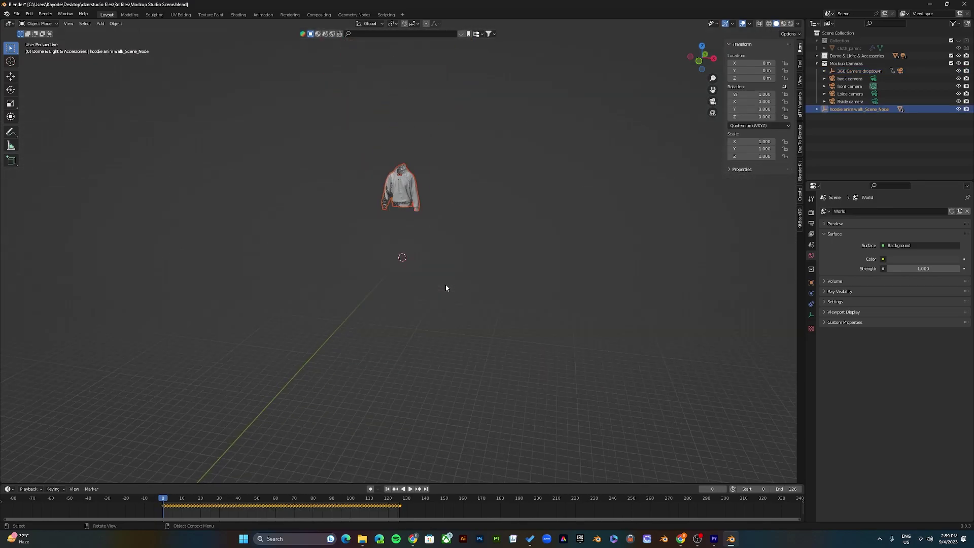
Center the view on the imported hoodie and select the garment.
scroll(429, 294, up, 8)
scroll(432, 303, down, 5)
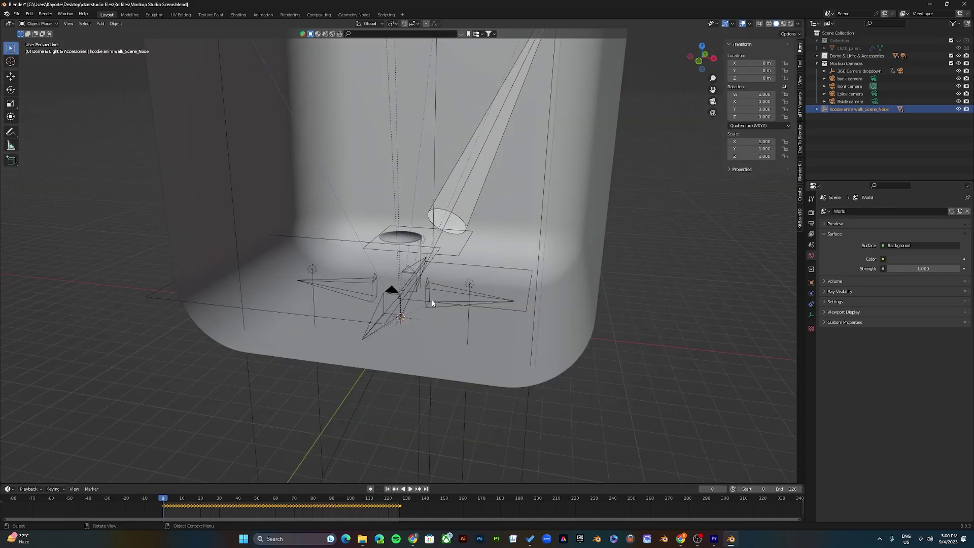
scroll(443, 273, down, 5)
scroll(443, 277, down, 6)
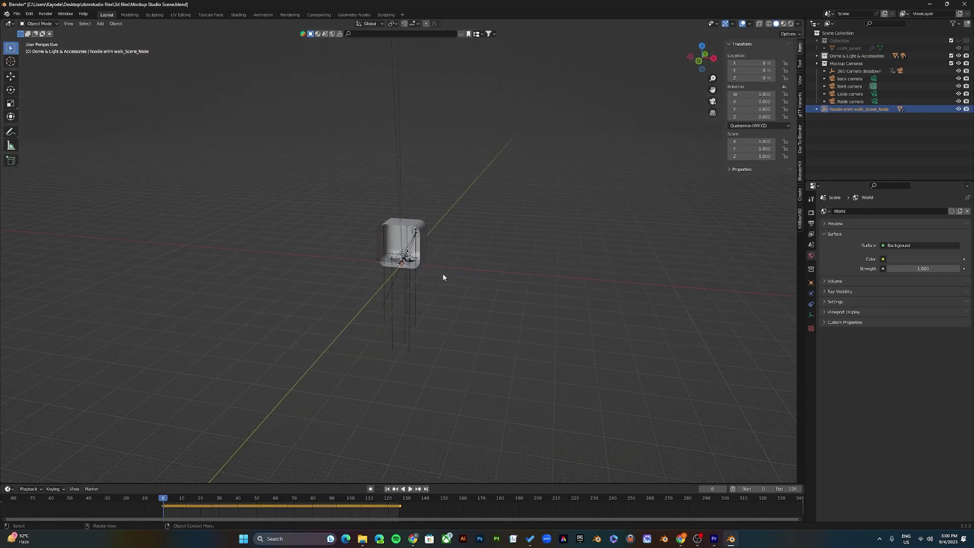
shift+middle_drag(460, 162, 448, 282)
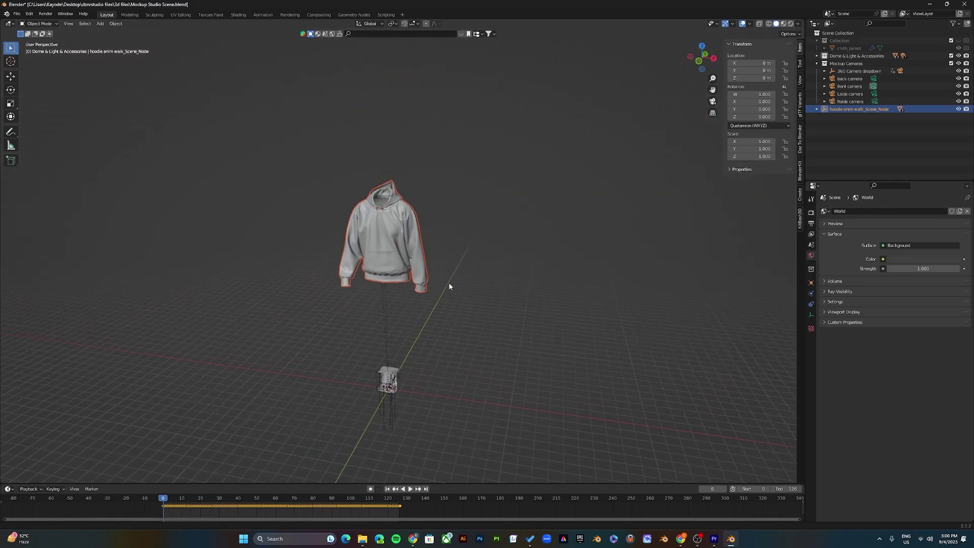
shift+middle_drag(442, 324, 450, 283)
scroll(450, 289, up, 3)
scroll(449, 289, up, 2)
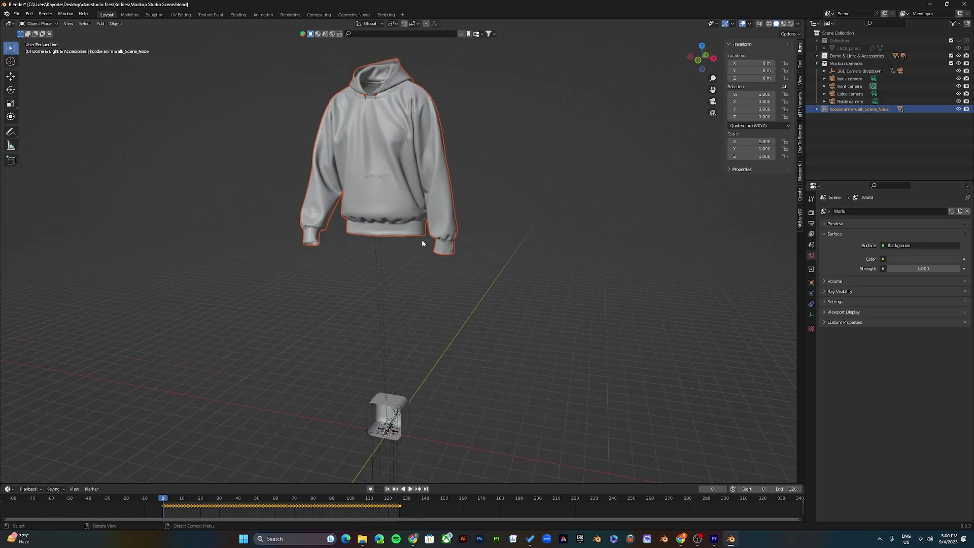
click(512, 158)
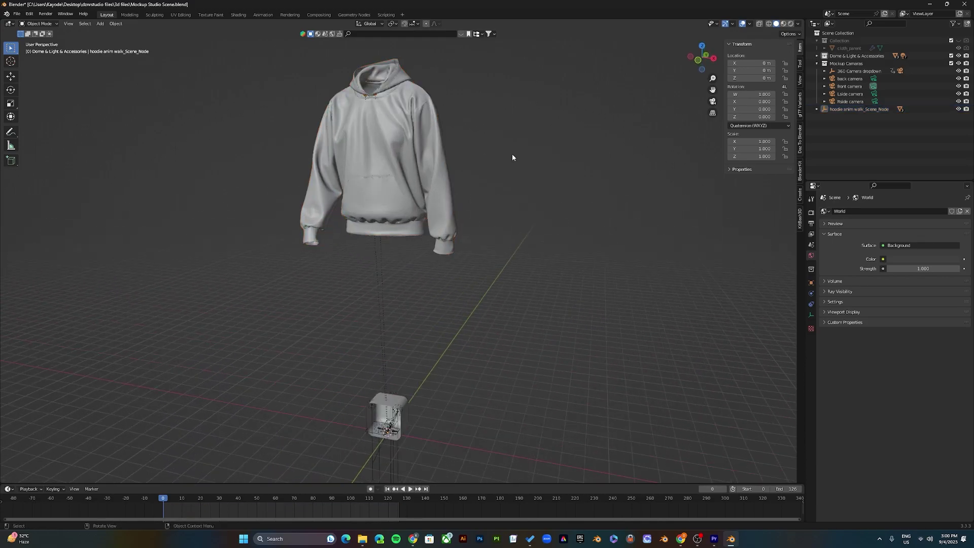
click(383, 176)
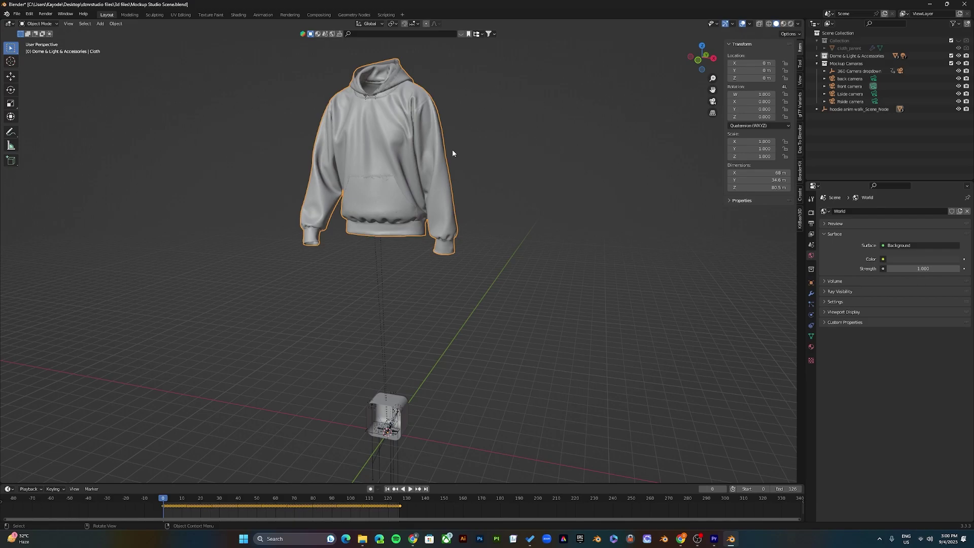
Scale the hoodie by 1/100 to 0.01 and zoom into the studio dome.
key(s)
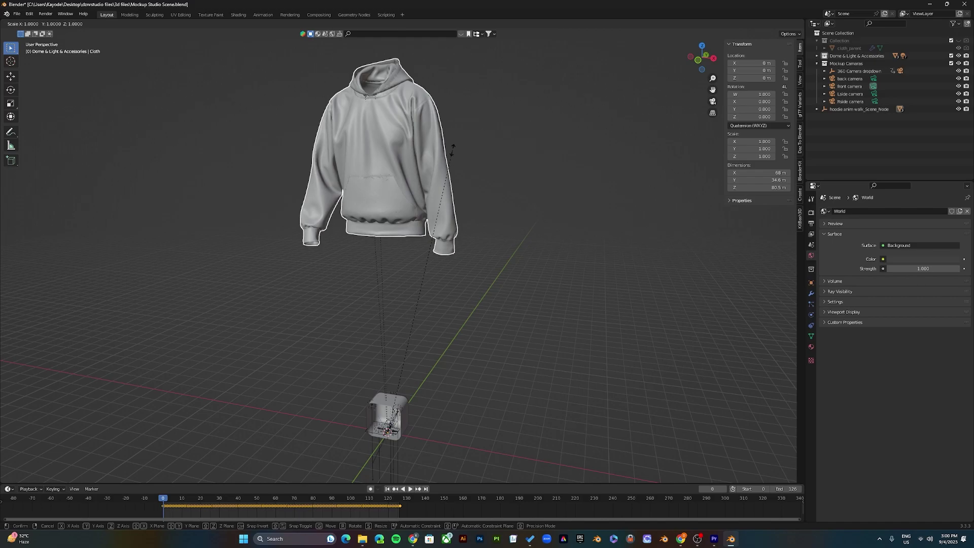
text(1/100)
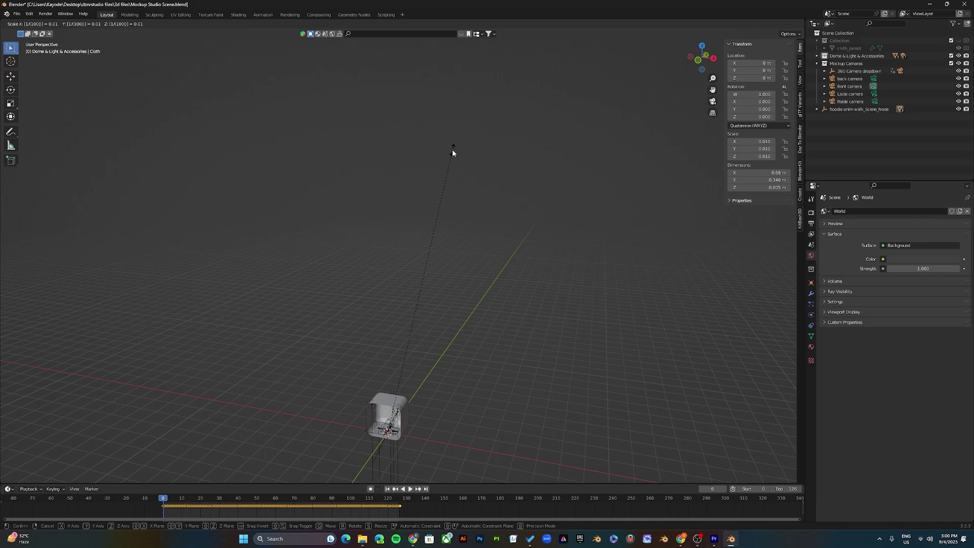
key(Return)
shift+scroll(411, 426, down, 3)
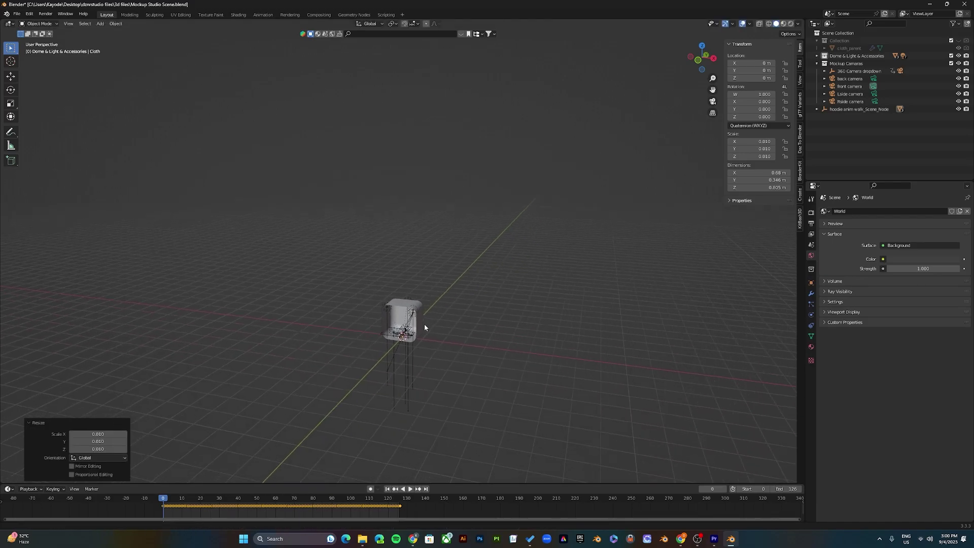
scroll(423, 326, up, 4)
shift+scroll(426, 398, down, 3)
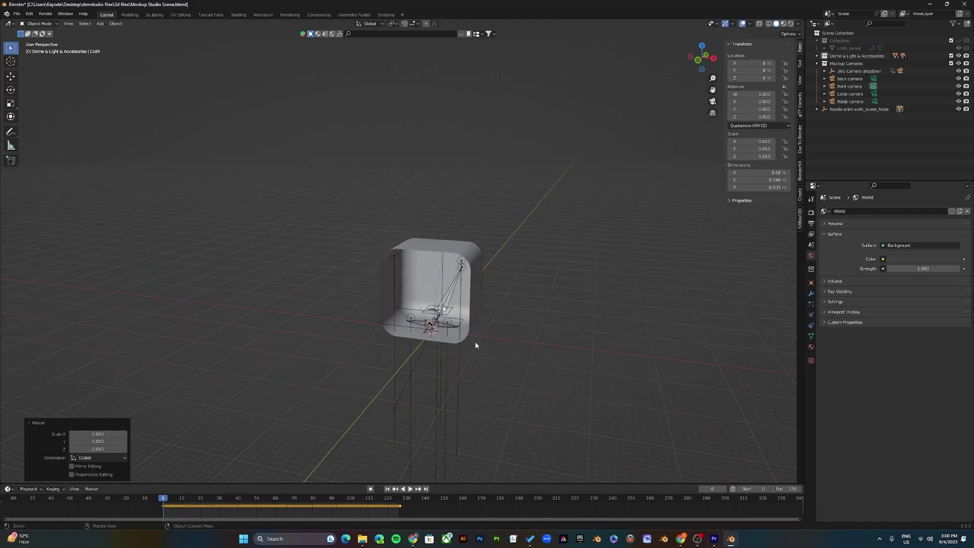
scroll(471, 324, up, 10)
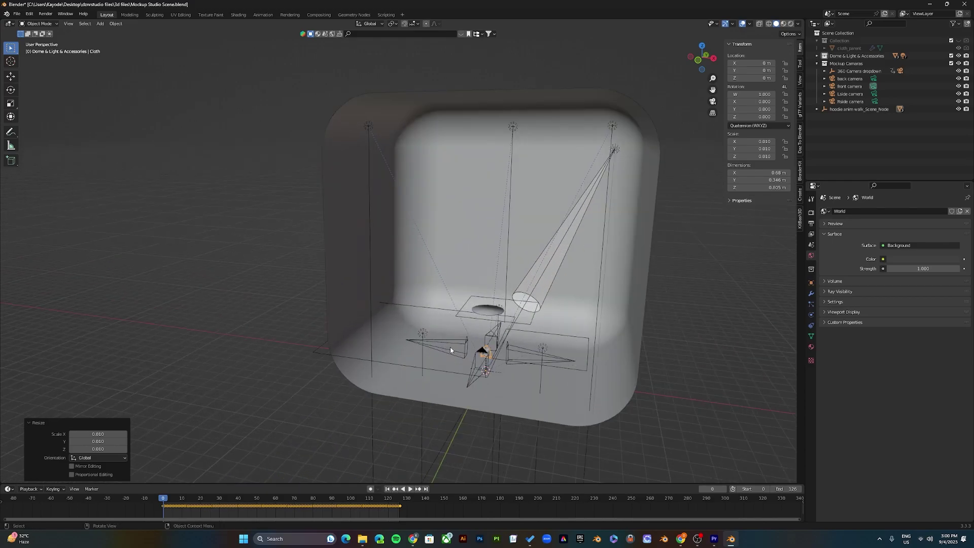
scroll(631, 396, down, 6)
shift+scroll(509, 341, down, 3)
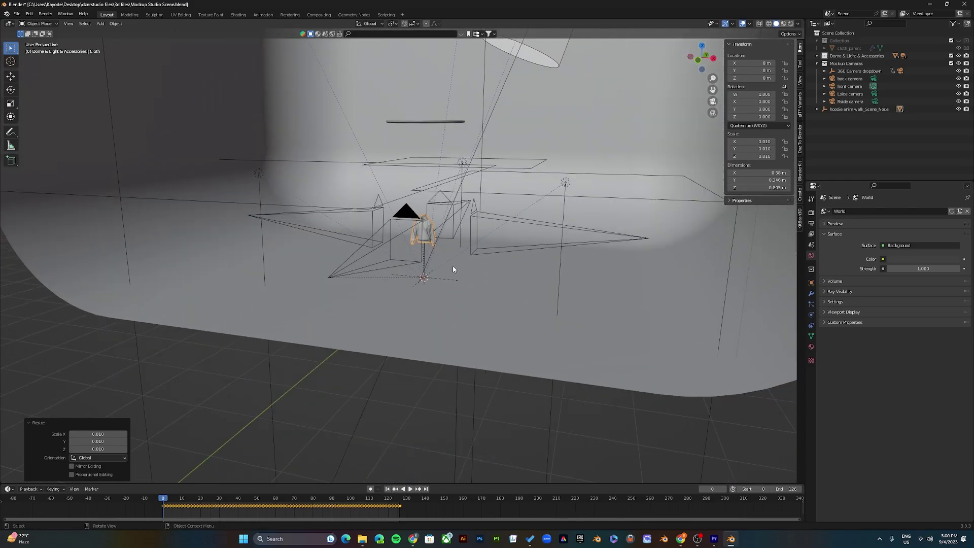
scroll(519, 244, up, 5)
scroll(519, 243, right, 6)
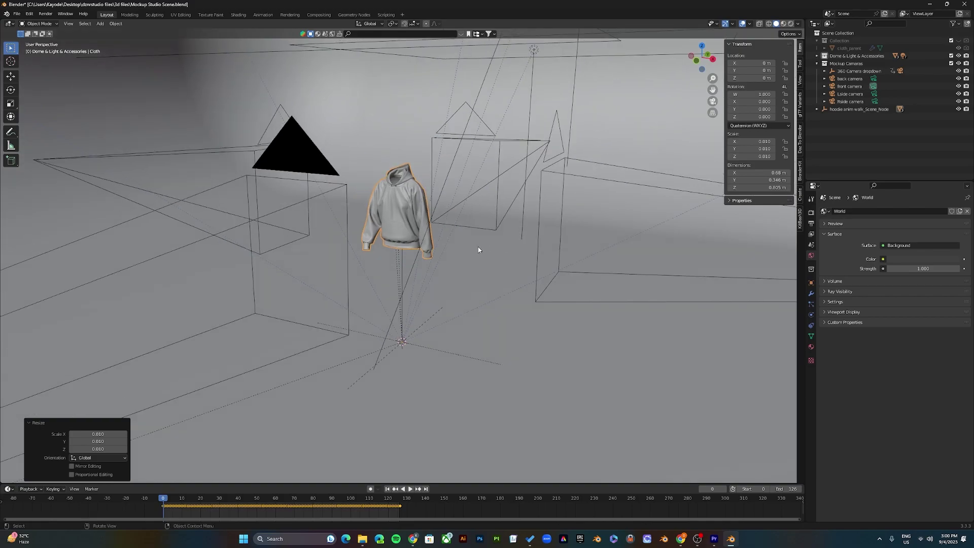
Switch to camera view with Numpad 0 and zoom to fit the camera frame.
key(KP_0)
scroll(439, 290, up, 4)
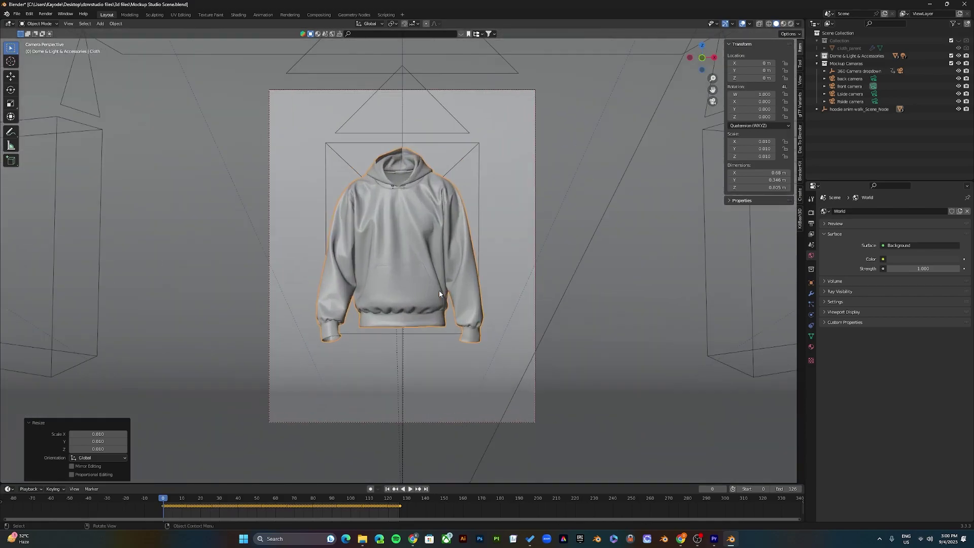
scroll(439, 290, down, 2)
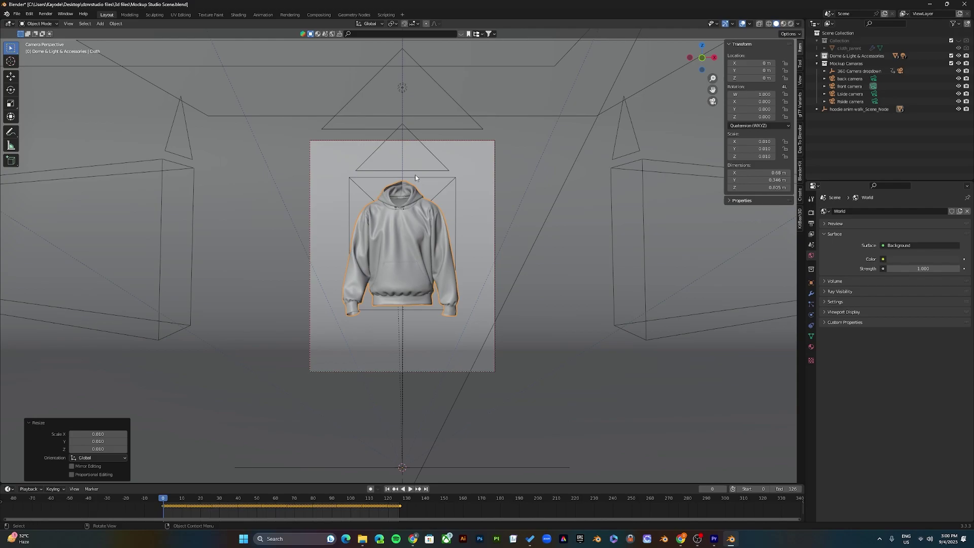
scroll(412, 236, up, 2)
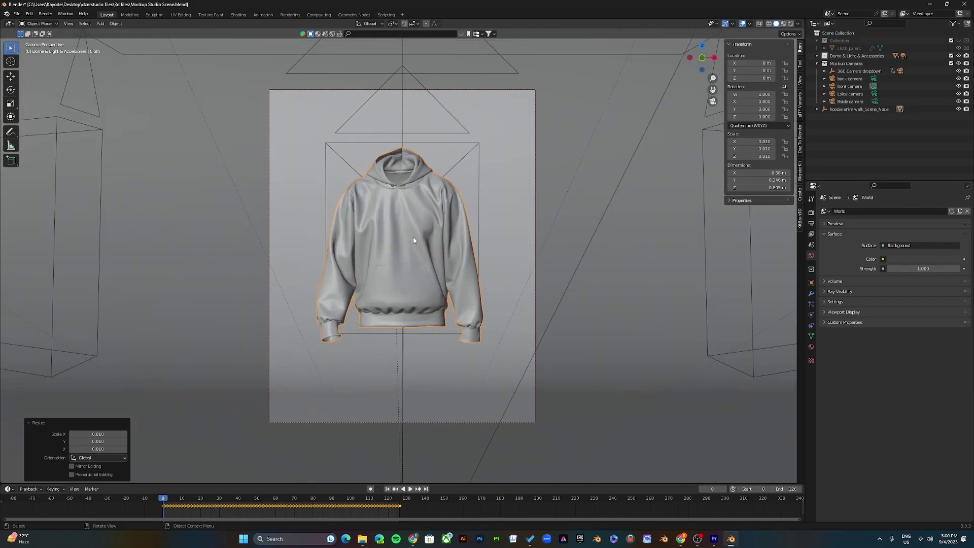
scroll(414, 240, up, 1)
scroll(413, 239, down, 2)
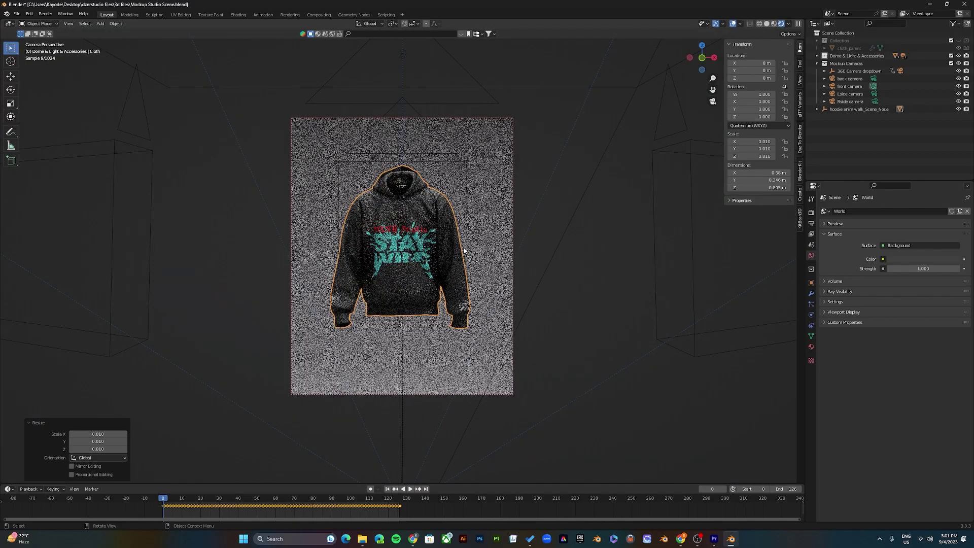
Zoom in and out of the rendered camera view to inspect the hoodie's print.
scroll(434, 256, down, 2)
scroll(433, 263, up, 4)
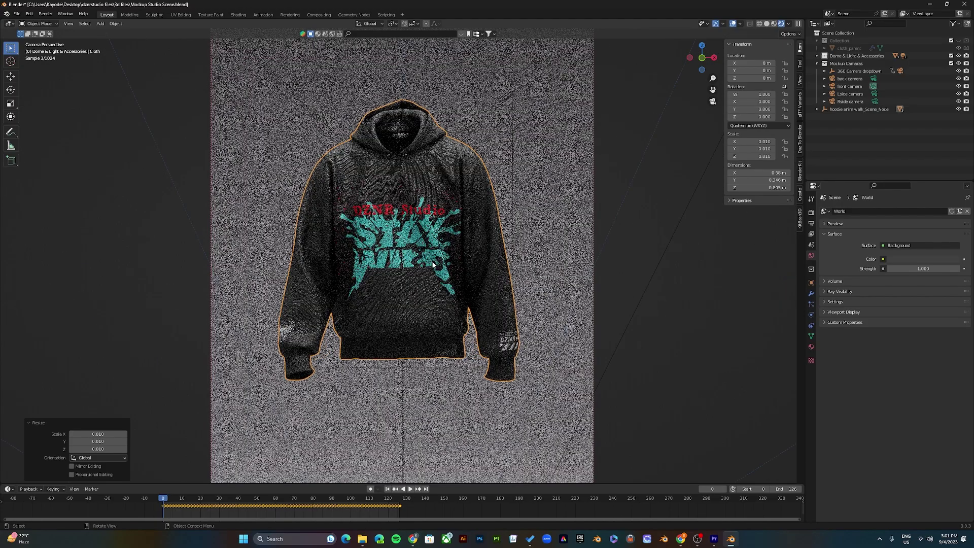
scroll(433, 264, down, 2)
scroll(433, 263, down, 1)
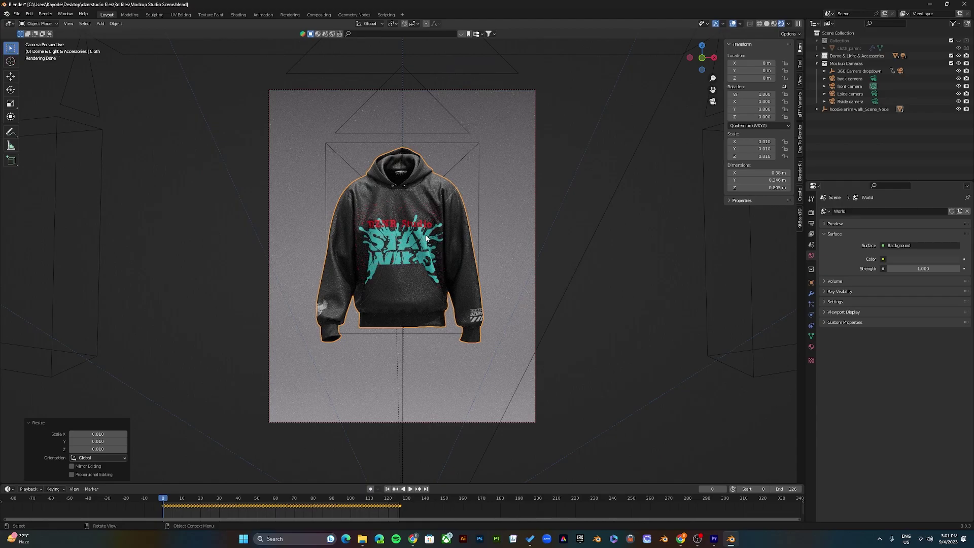
scroll(426, 239, up, 5)
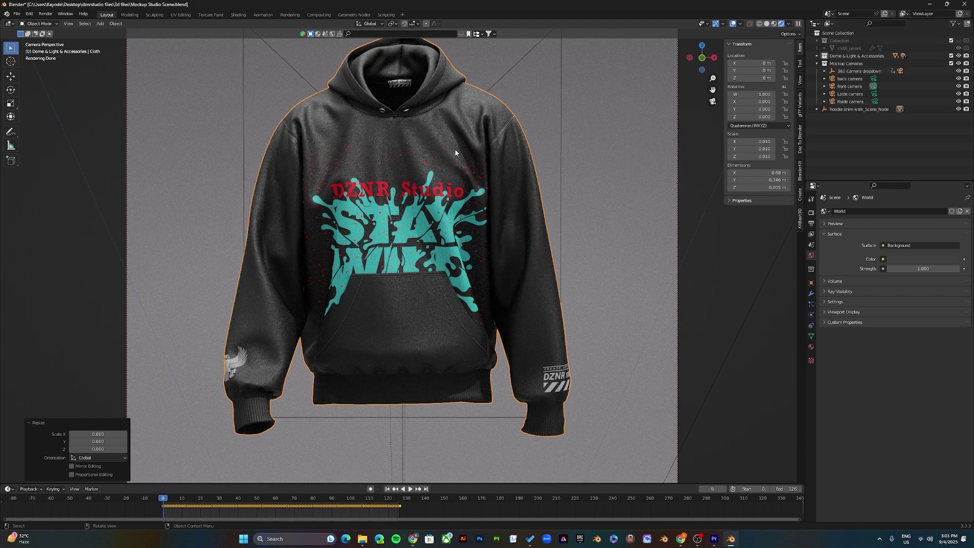
scroll(458, 151, down, 4)
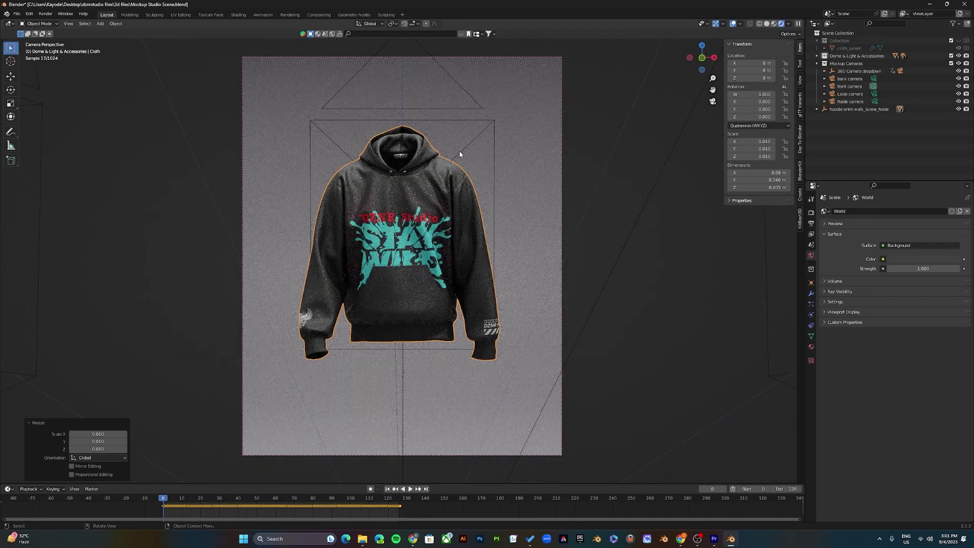
Switch to the Shading workspace and preview the hoodie in Rendered shading, zooming the camera and node views.
click(238, 14)
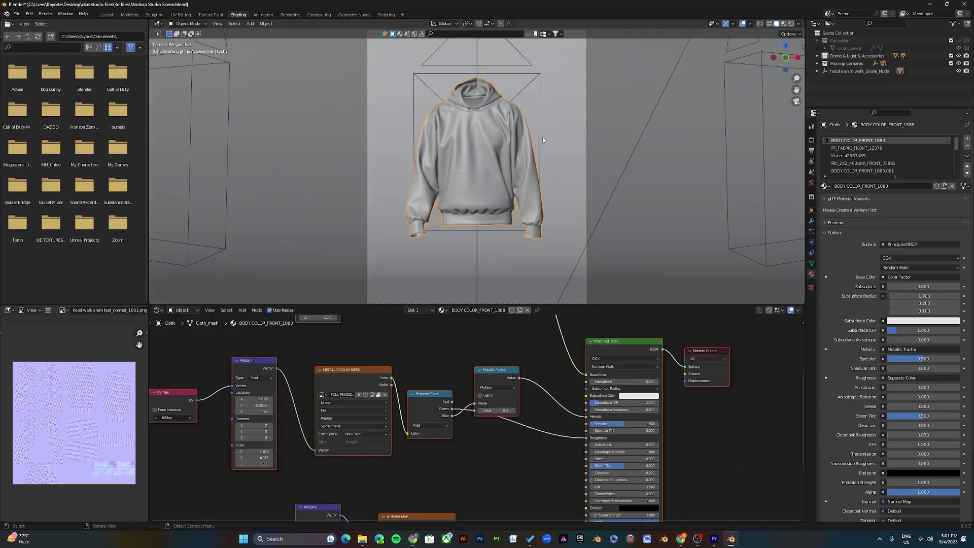
click(790, 27)
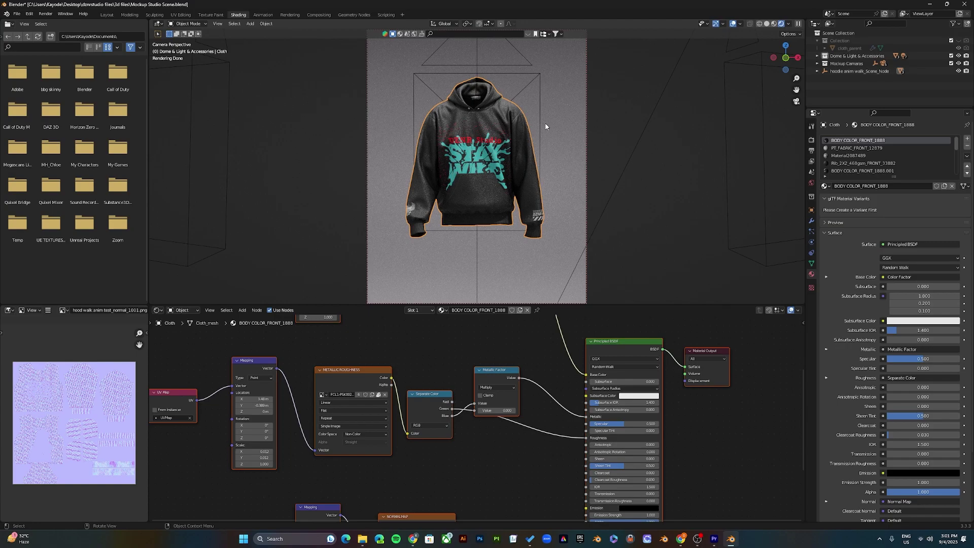
scroll(583, 177, up, 3)
scroll(623, 226, down, 1)
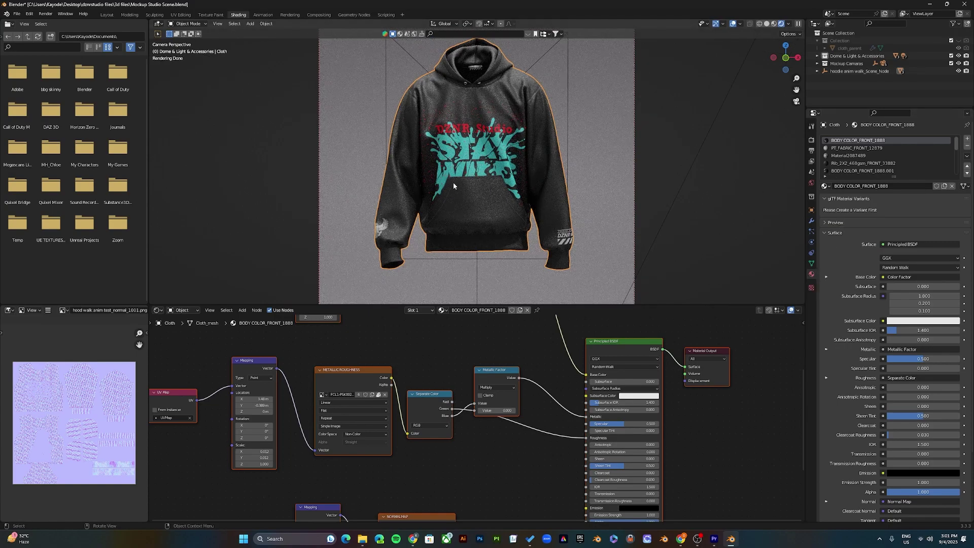
scroll(460, 391, down, 4)
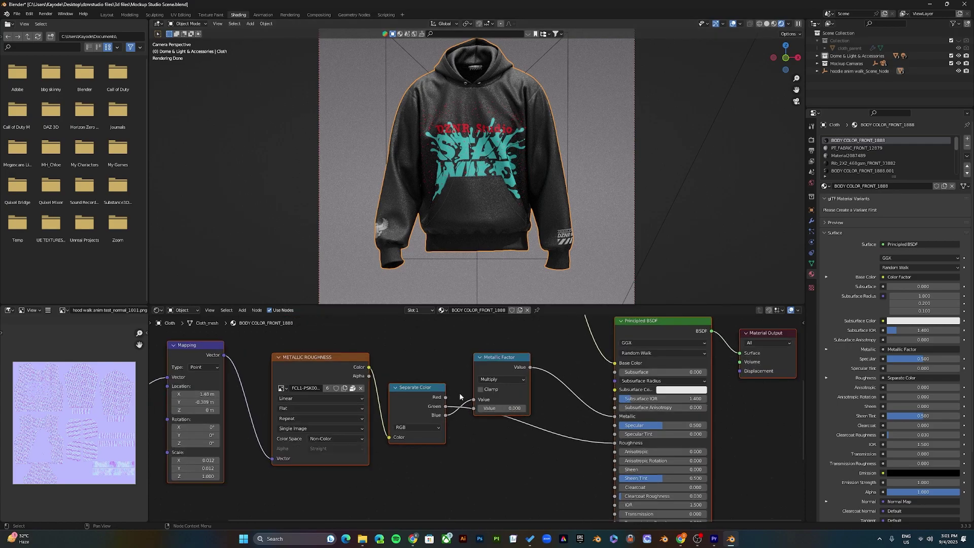
scroll(488, 414, up, 3)
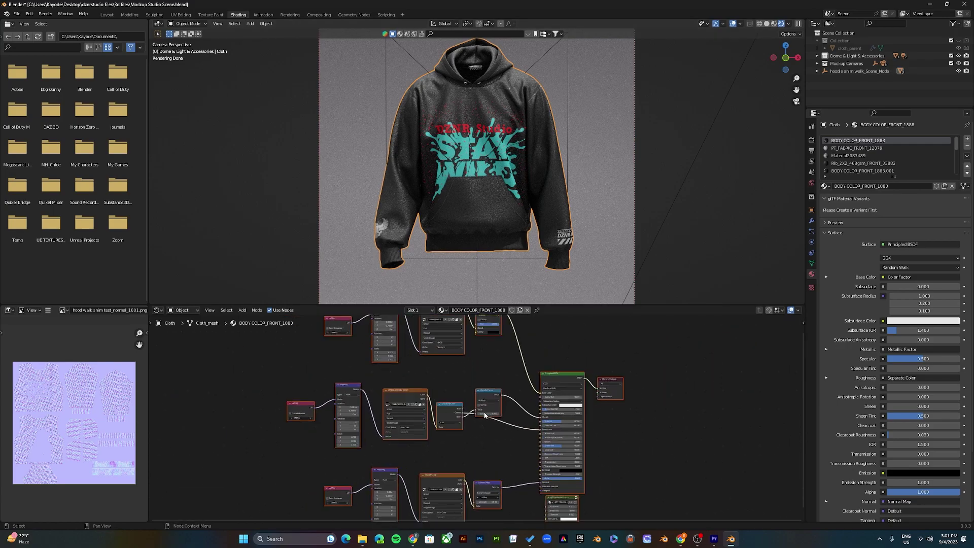
scroll(489, 422, up, 2)
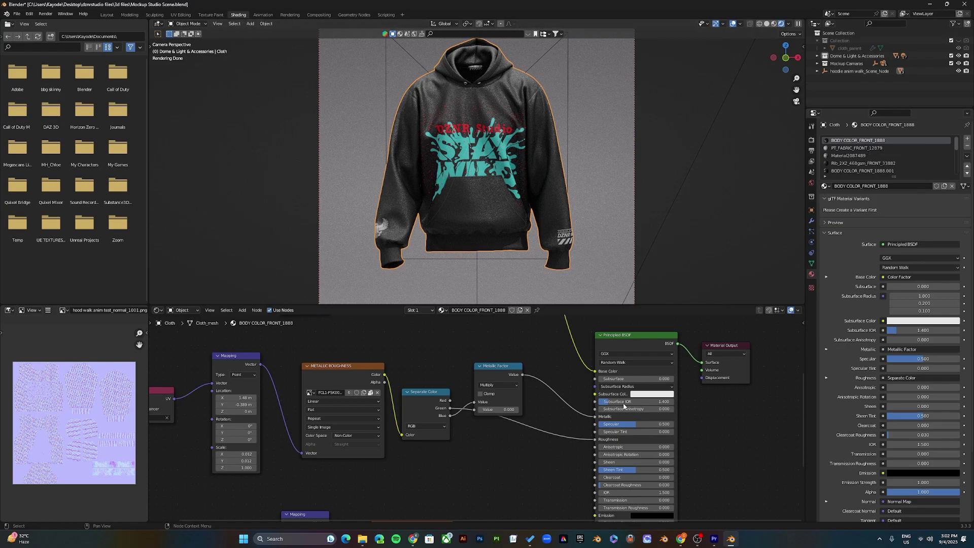
On the body material, set Specular to 0.1 and unlink Roughness, setting it to 0.7.
drag(633, 427, 611, 426)
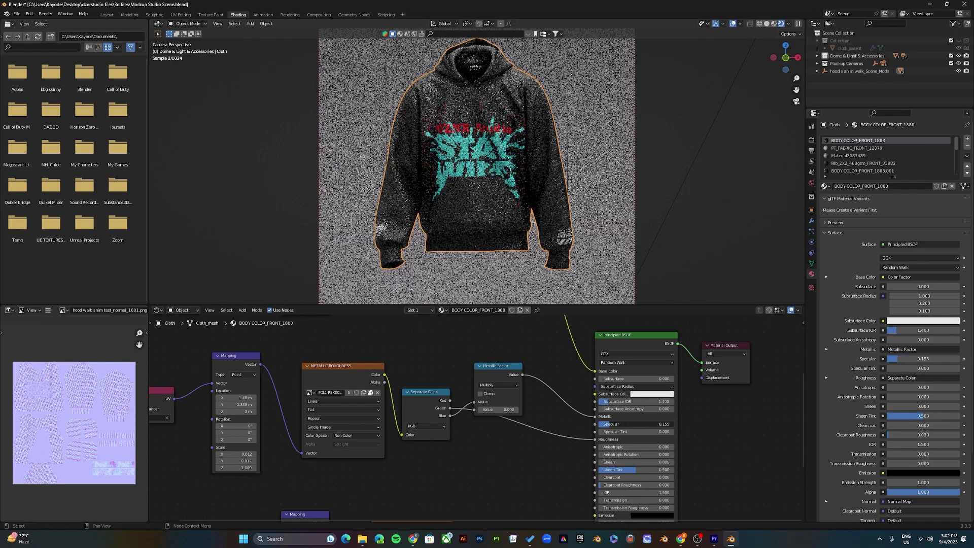
click(627, 423)
text(0)
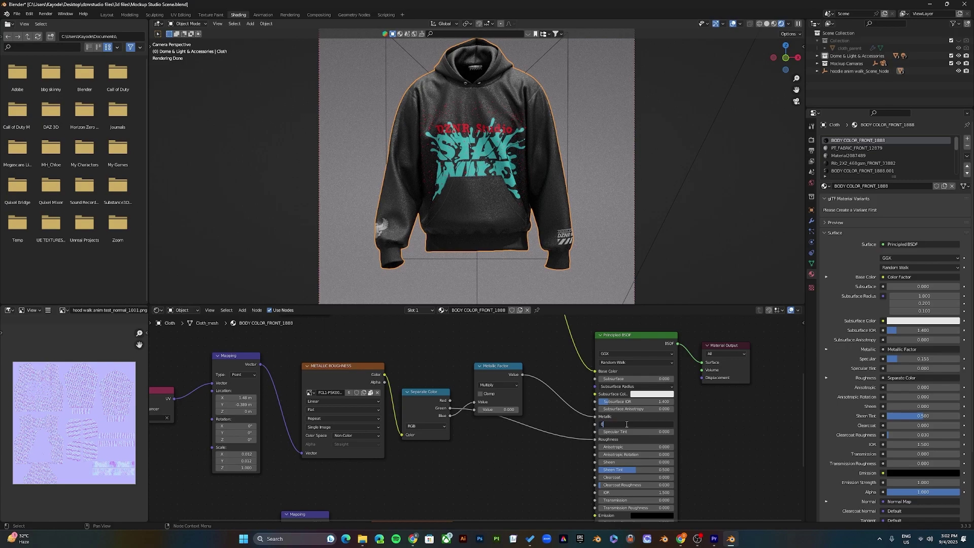
text(.1)
key(Return)
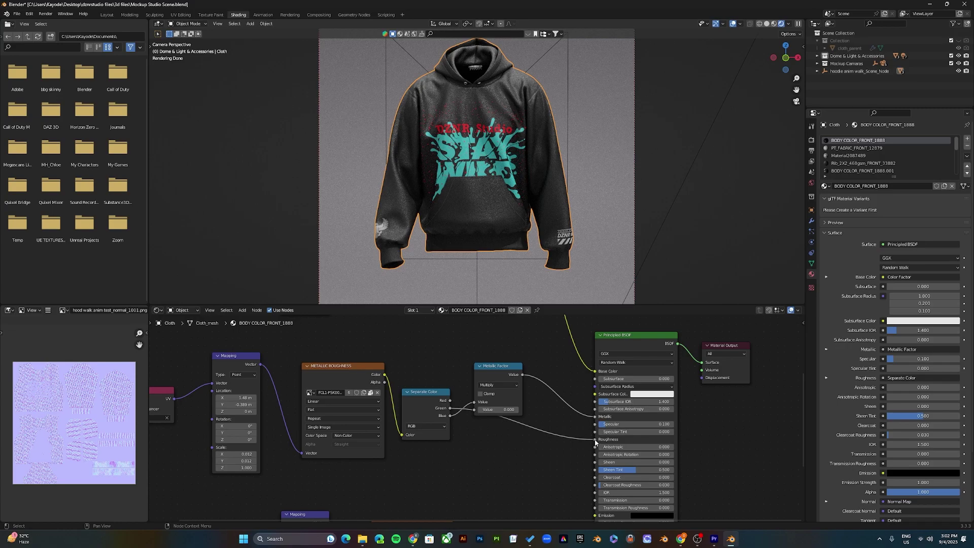
drag(594, 440, 555, 435)
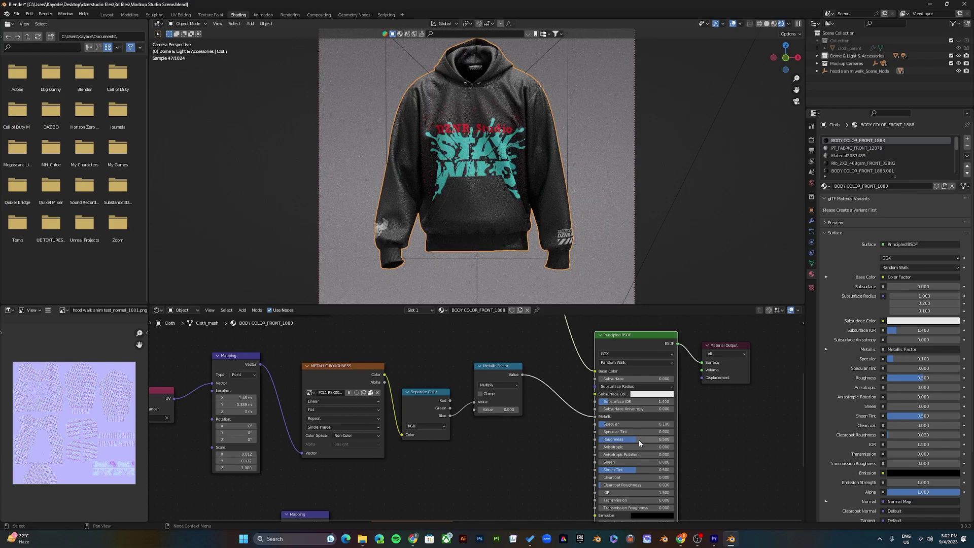
drag(640, 440, 659, 440)
click(659, 439)
text(0)
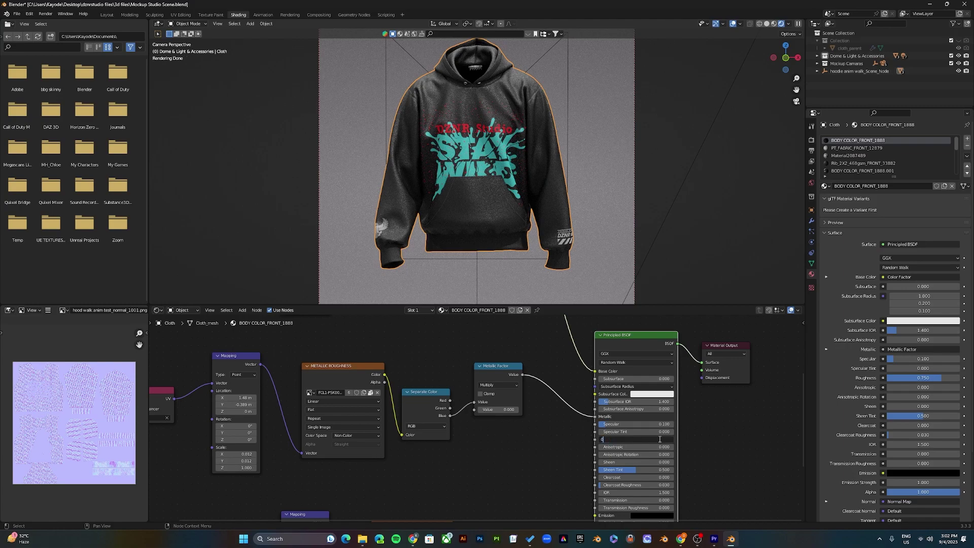
text(.7)
key(Return)
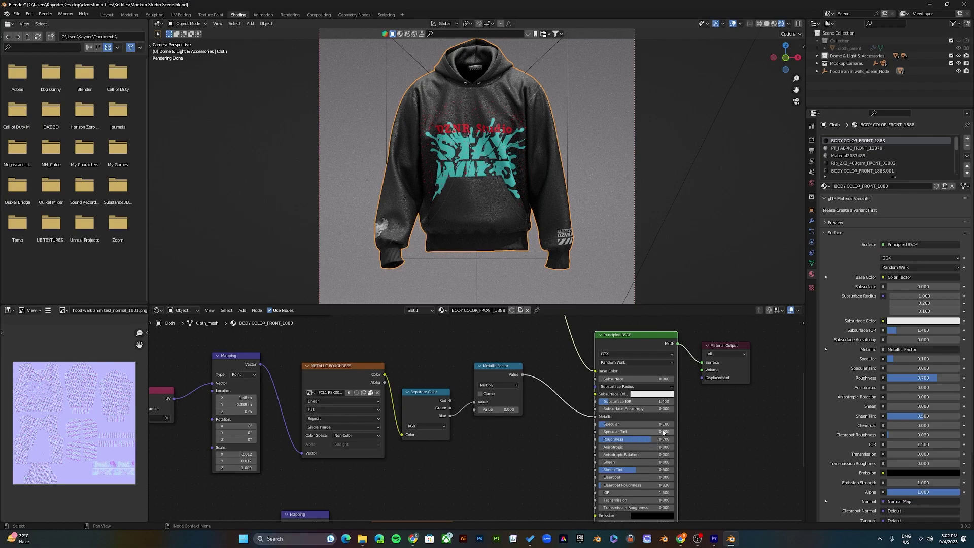
Give the Rib_2X2_468gsm_FRONT_33882 material Specular 0.1 and an unlinked Roughness of 0.7.
click(855, 165)
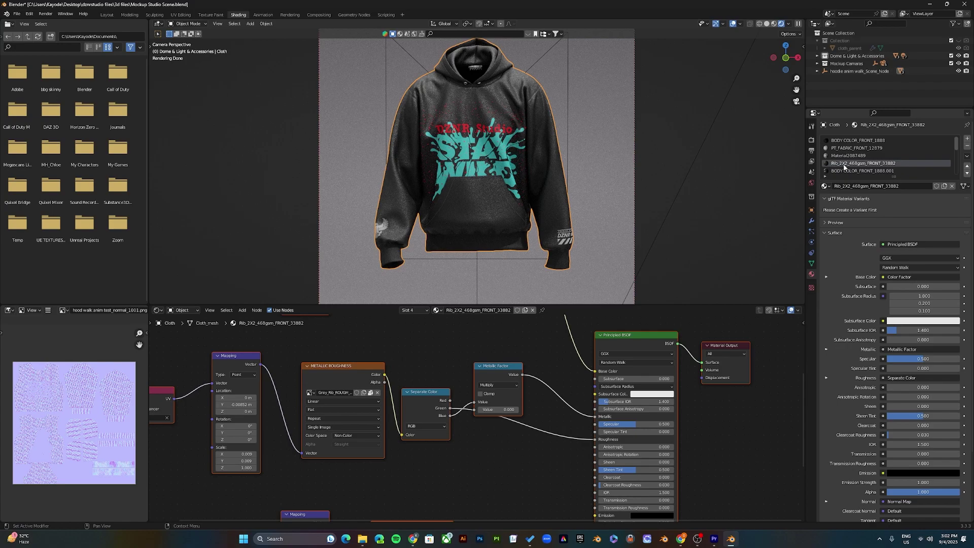
click(633, 425)
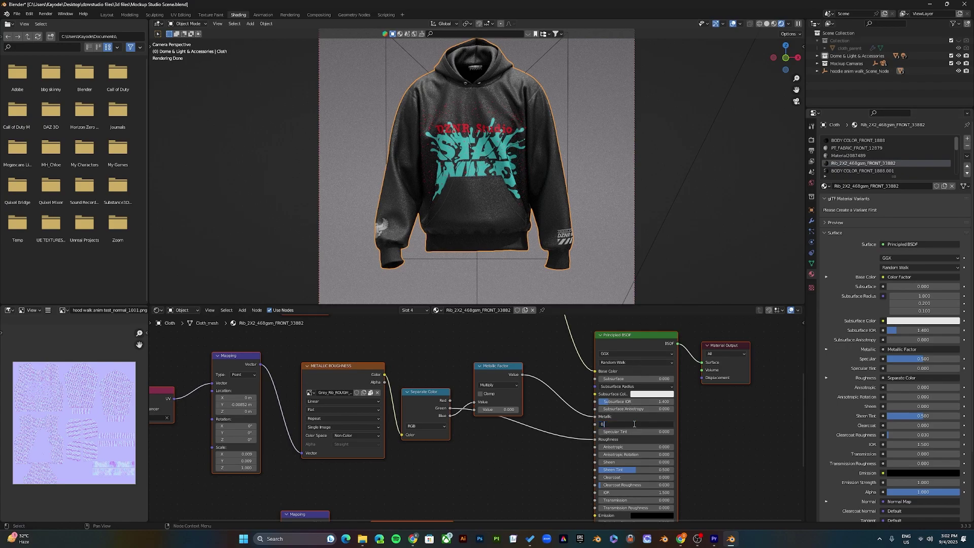
text(0.1)
key(Return)
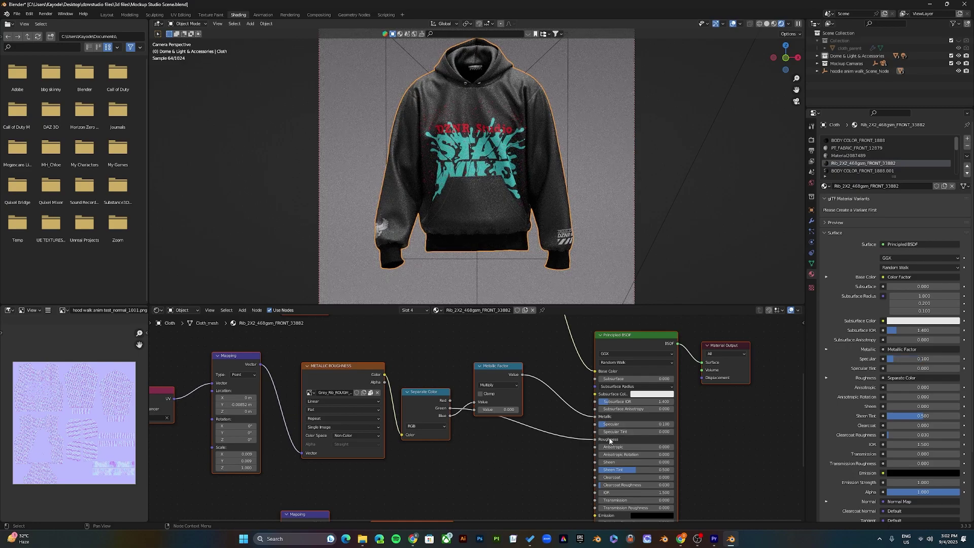
drag(596, 440, 571, 440)
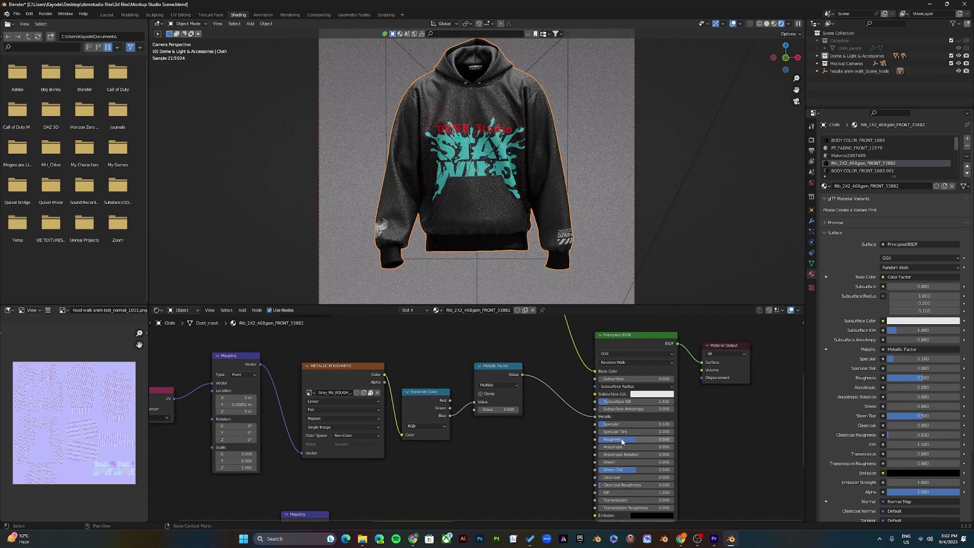
click(626, 440)
text(0.7)
key(Return)
Lower the BODY COLOR_FRONT_1888.001 material's Specular, then undo and redo that edit.
scroll(856, 167, down, 1)
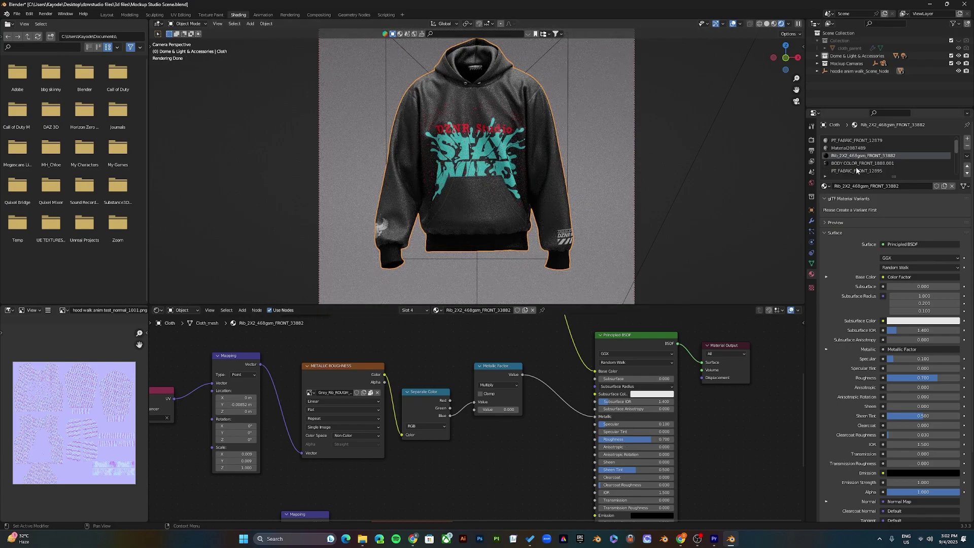
click(860, 163)
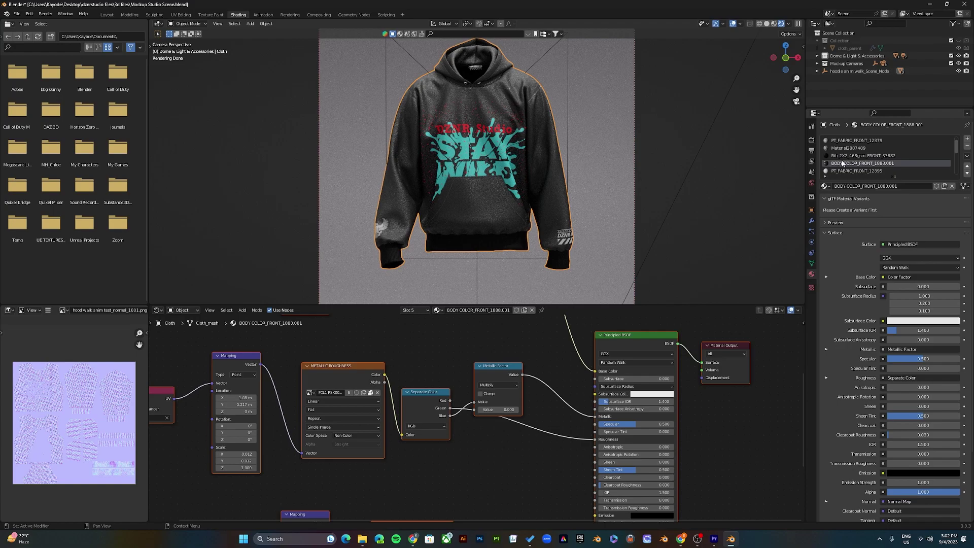
scroll(857, 163, down, 2)
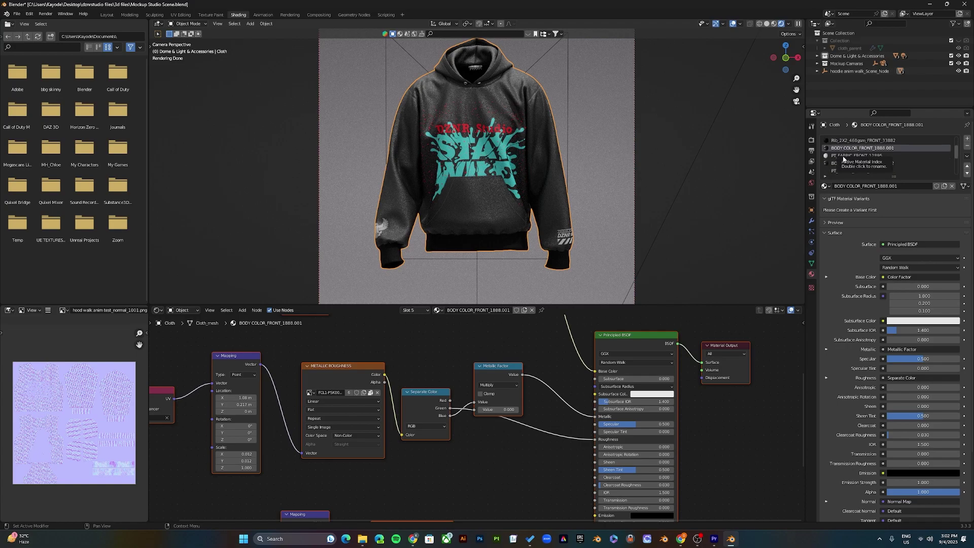
drag(656, 424, 632, 473)
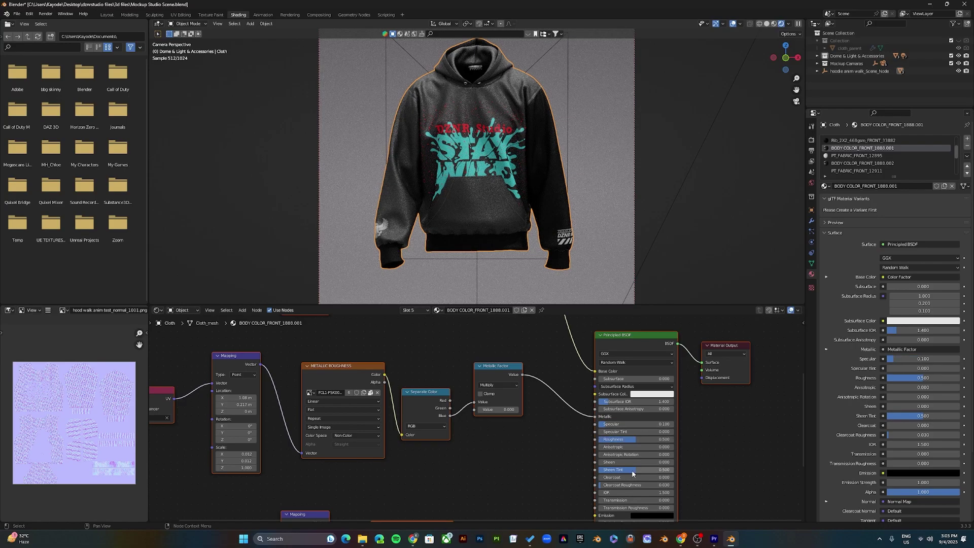
key(ctrl+z)
key(ctrl+z)
key(ctrl+z)
key(ctrl+z)
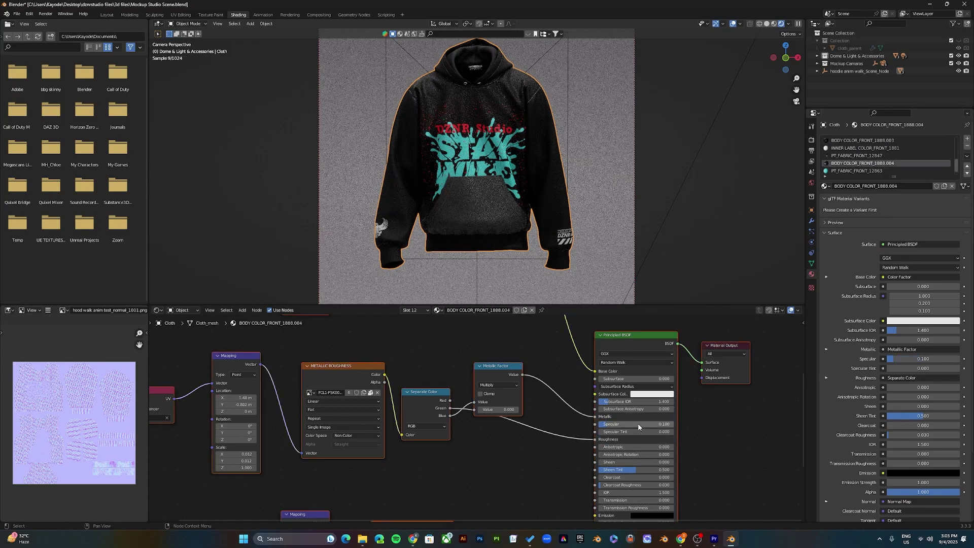
key(ctrl+shift+z)
key(ctrl+shift+z)
key(ctrl+shift+z)
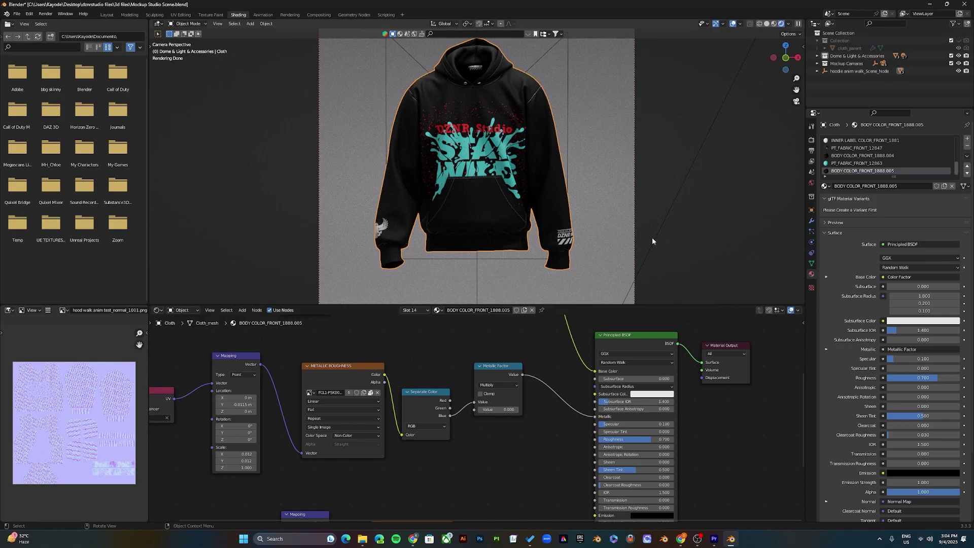
scroll(869, 162, up, 2)
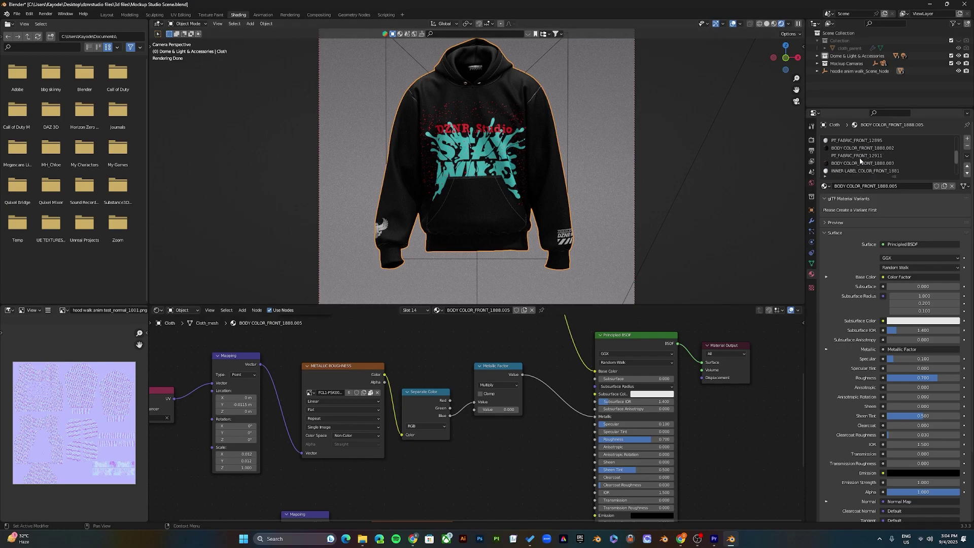
scroll(861, 159, up, 3)
scroll(850, 158, down, 4)
scroll(856, 173, down, 1)
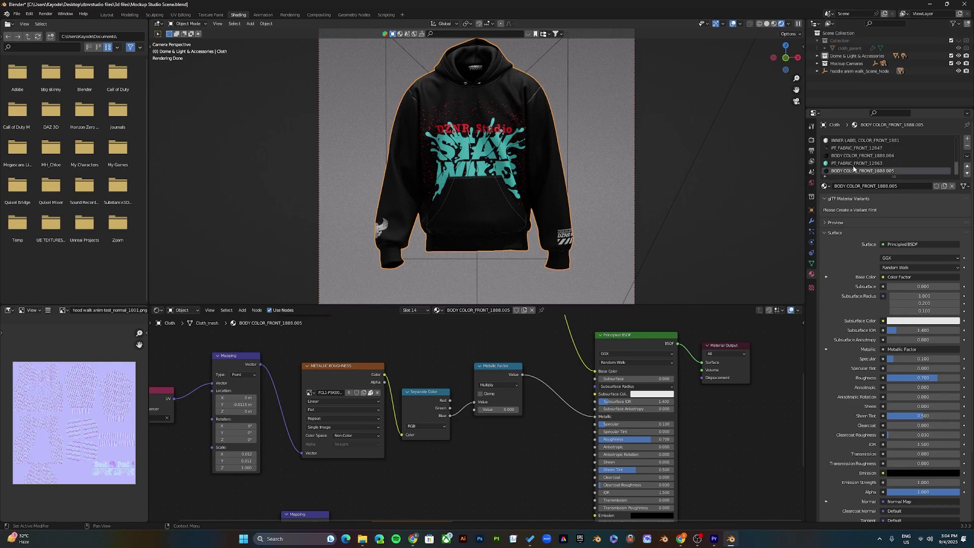
scroll(534, 223, up, 2)
scroll(532, 222, down, 2)
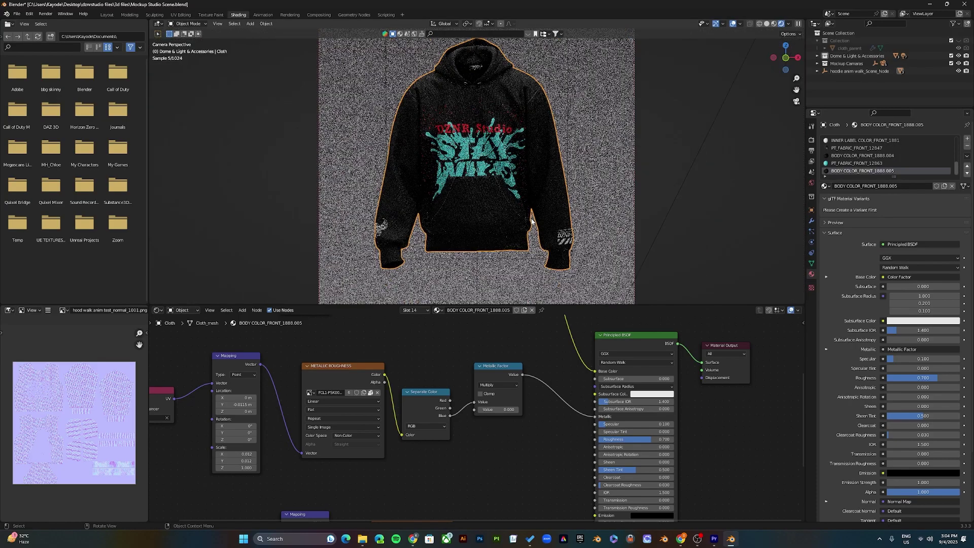
scroll(531, 221, down, 2)
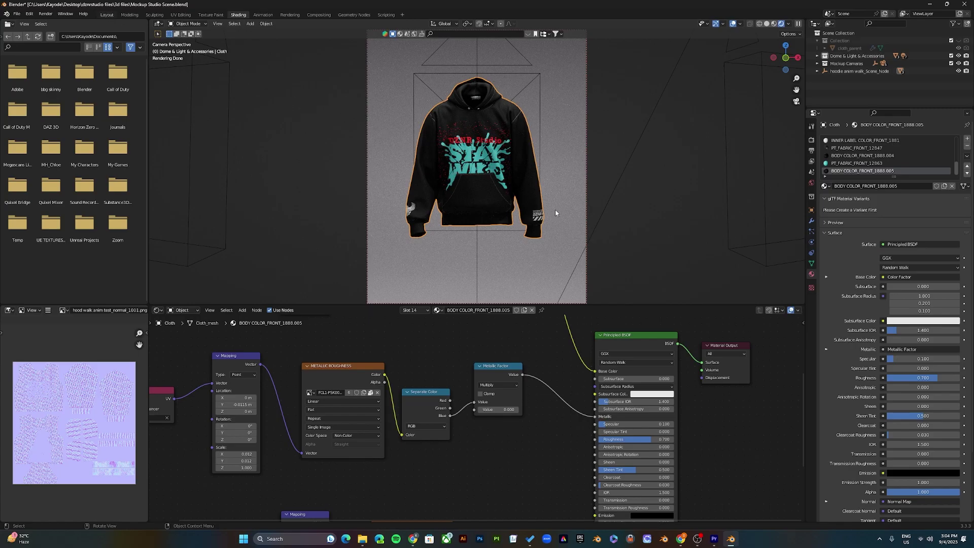
Return to the Layout workspace and select the backdrop object.
click(106, 14)
scroll(431, 234, up, 3)
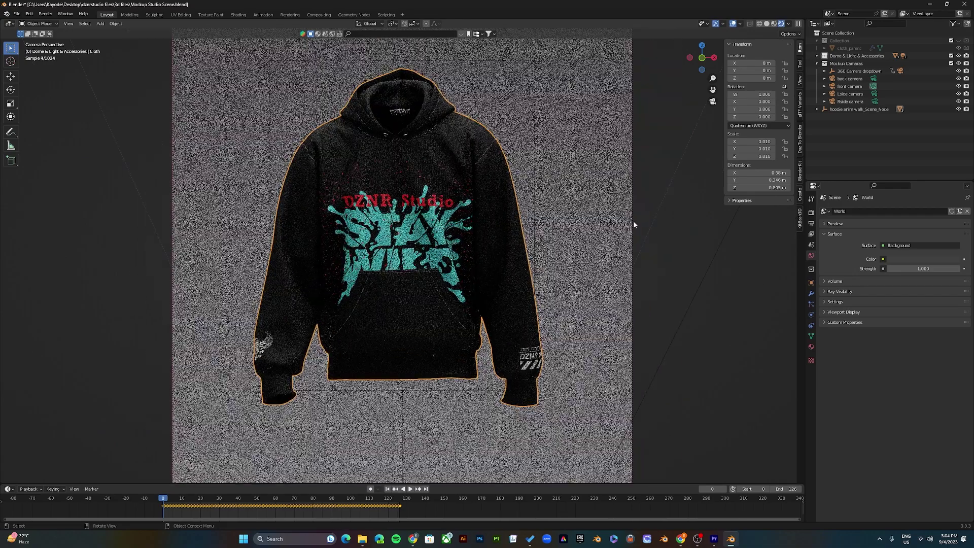
click(695, 203)
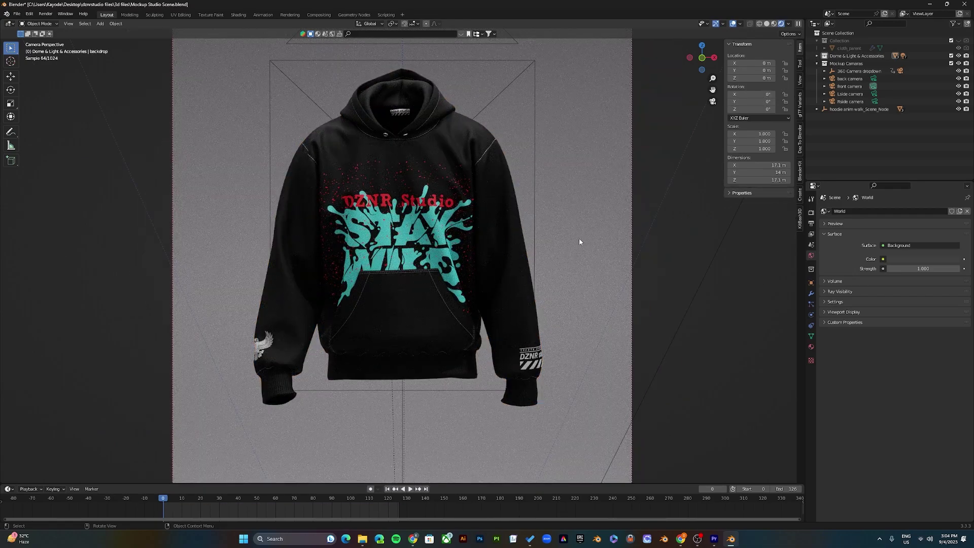
scroll(578, 241, down, 2)
scroll(578, 241, up, 3)
scroll(577, 241, down, 2)
scroll(575, 242, up, 1)
Expand Dome & Light & Accessories and select the spot light and each TriLamp Back, Fill and Key light.
click(817, 56)
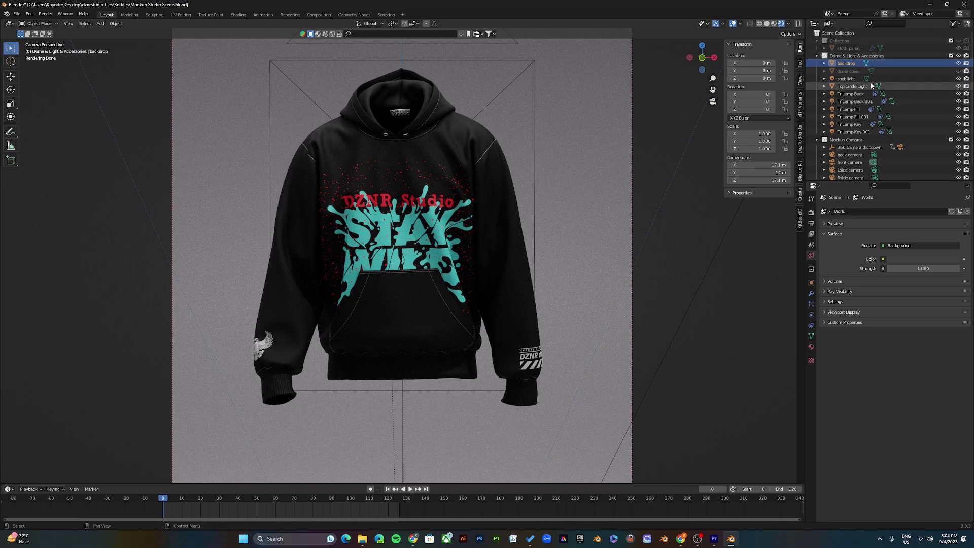
click(844, 79)
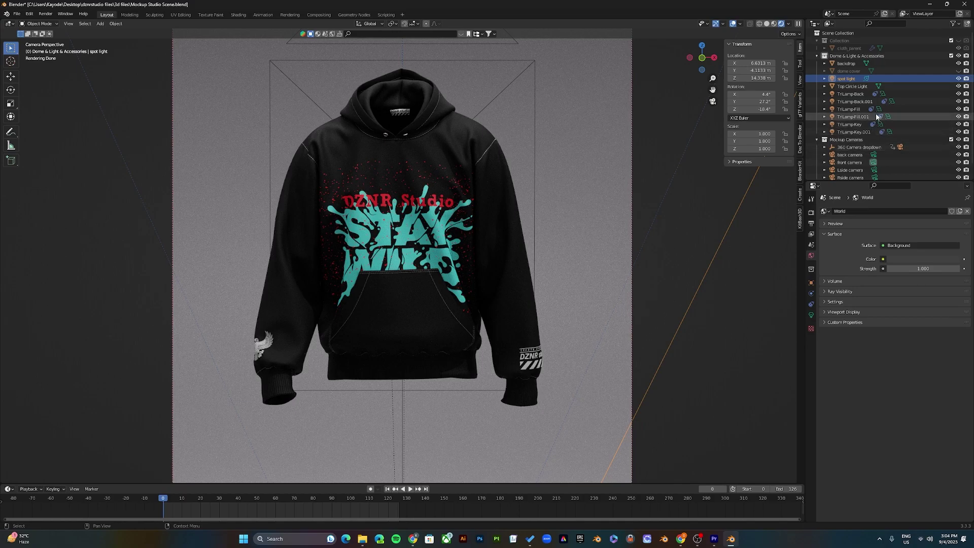
click(852, 94)
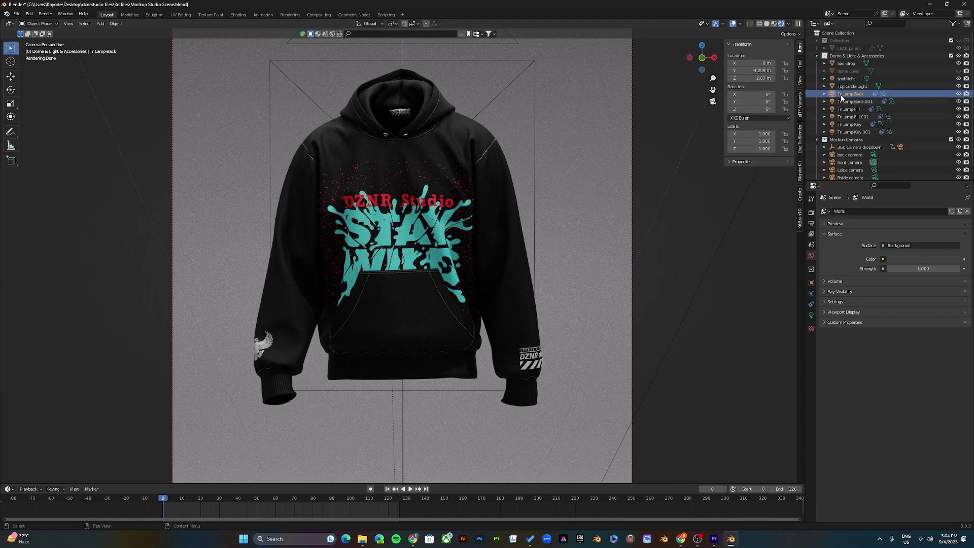
click(853, 101)
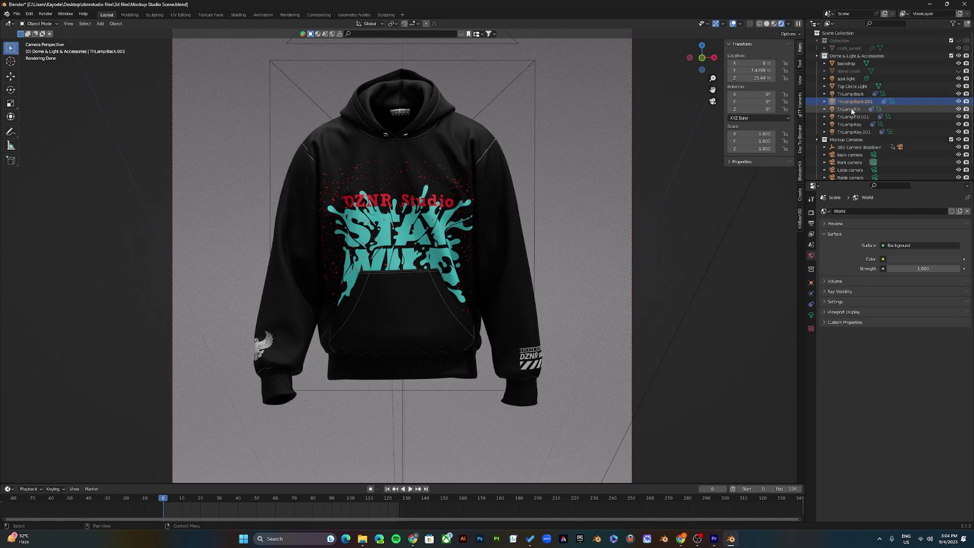
click(850, 108)
click(850, 117)
click(848, 125)
click(852, 131)
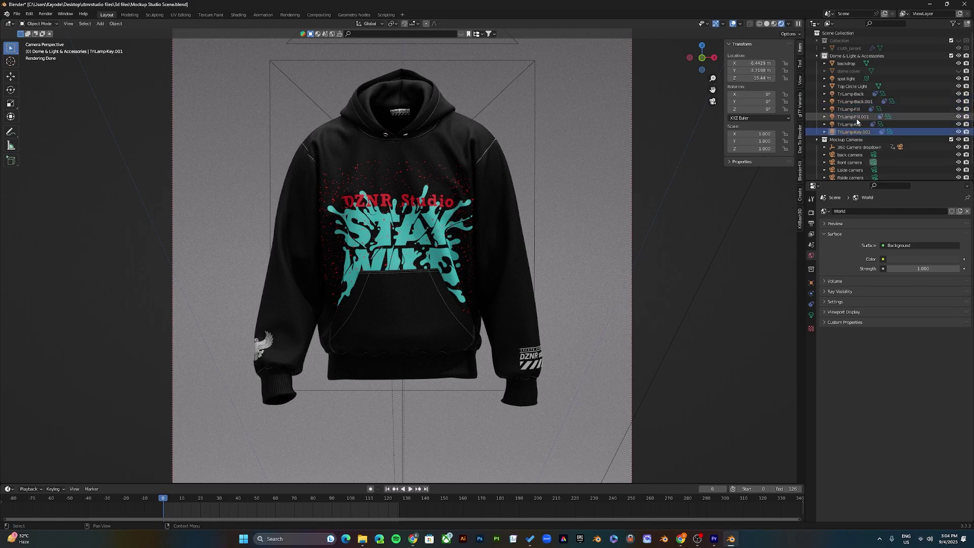
scroll(856, 118, down, 1)
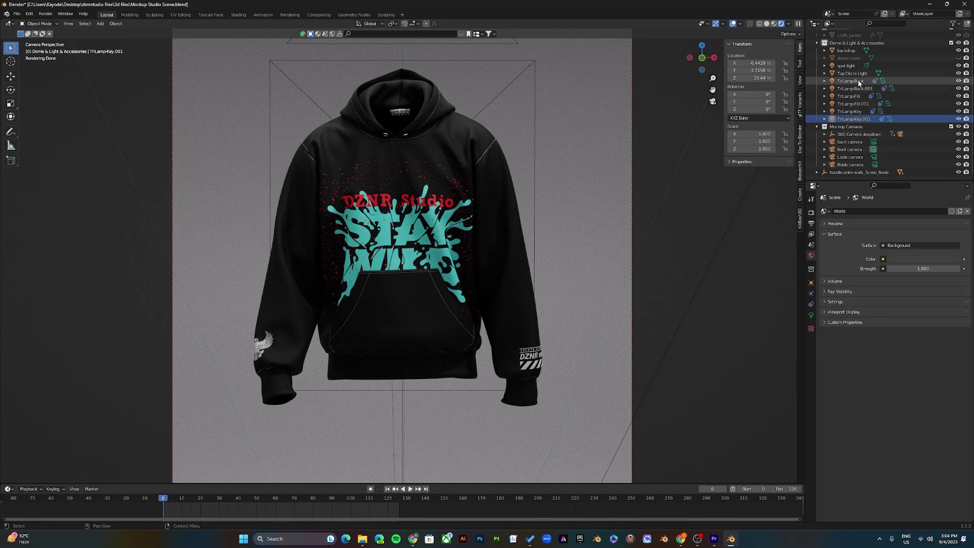
Hide the dome cover and orbit out to see the dome, lights and cameras.
click(958, 57)
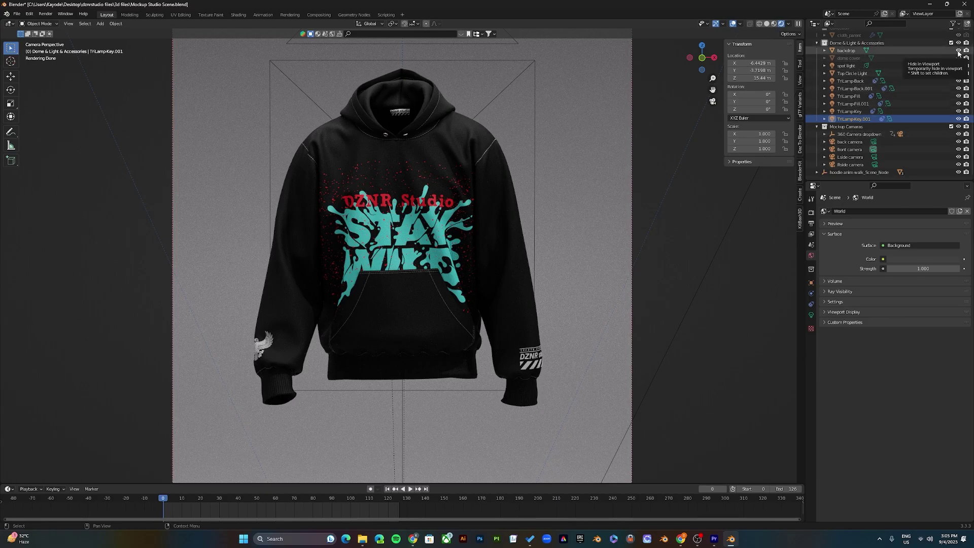
scroll(542, 196, down, 5)
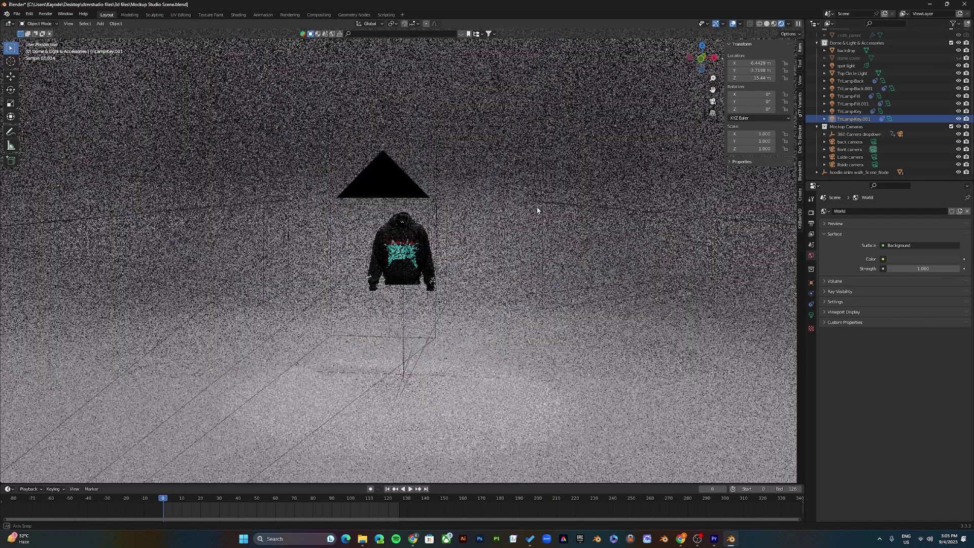
middle_drag(536, 209, 530, 157)
scroll(522, 194, up, 6)
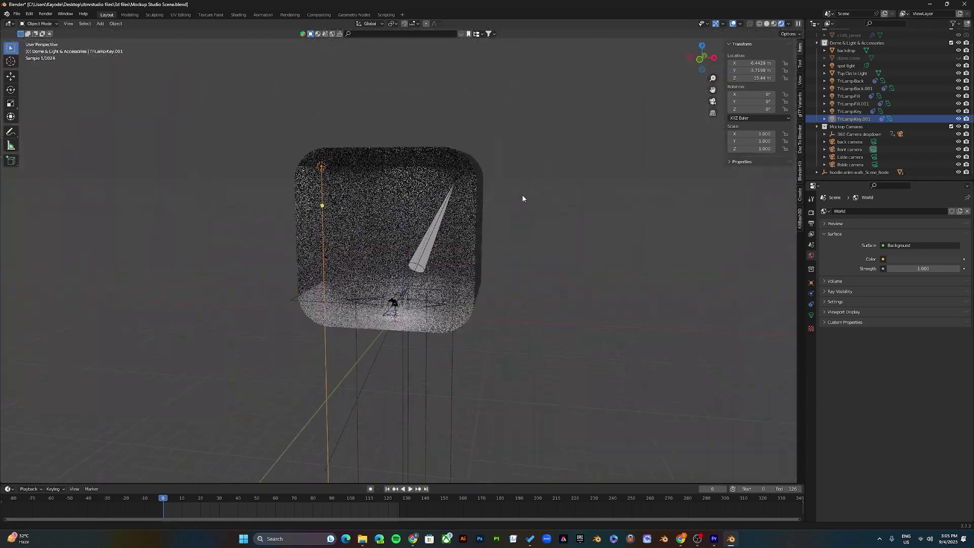
scroll(472, 226, down, 4)
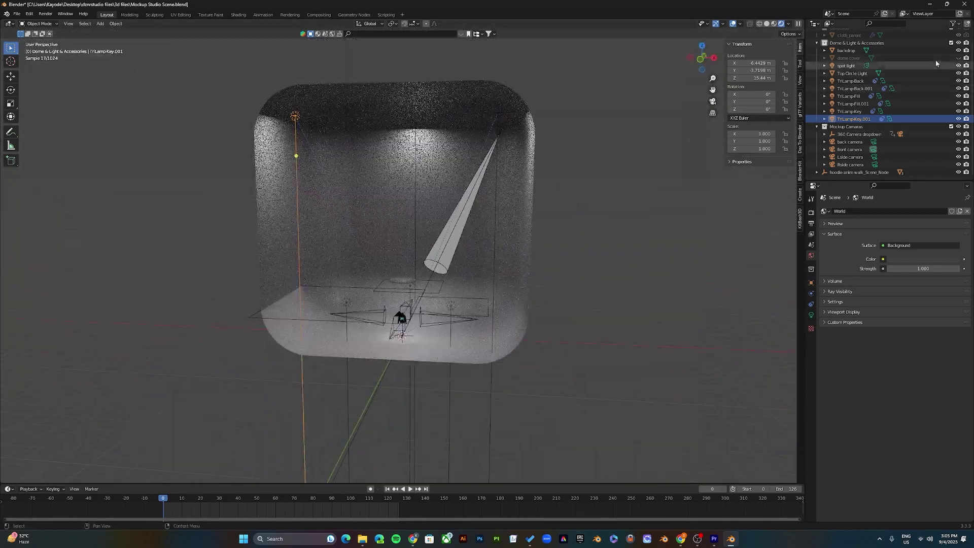
Toggle the backdrop's viewport visibility off and on to compare, then select the backdrop.
click(958, 50)
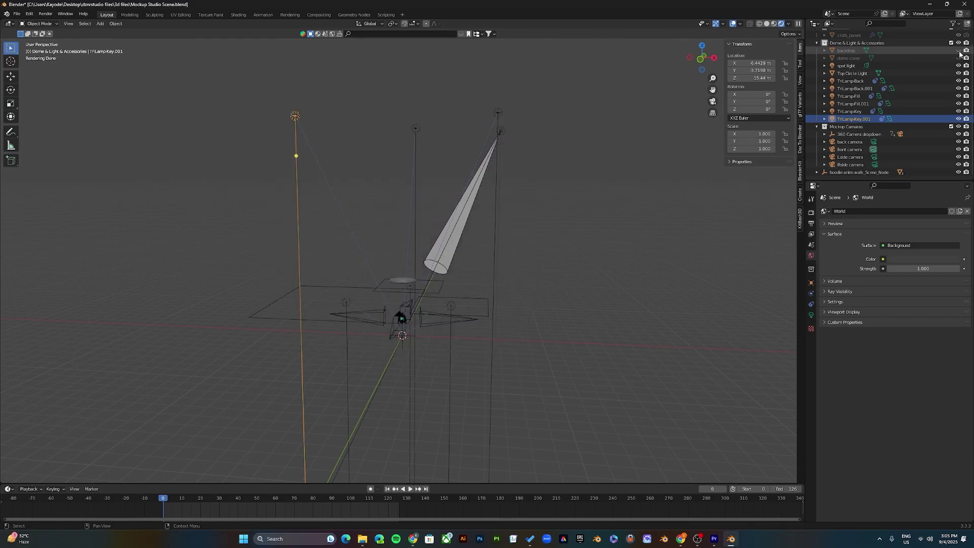
click(958, 50)
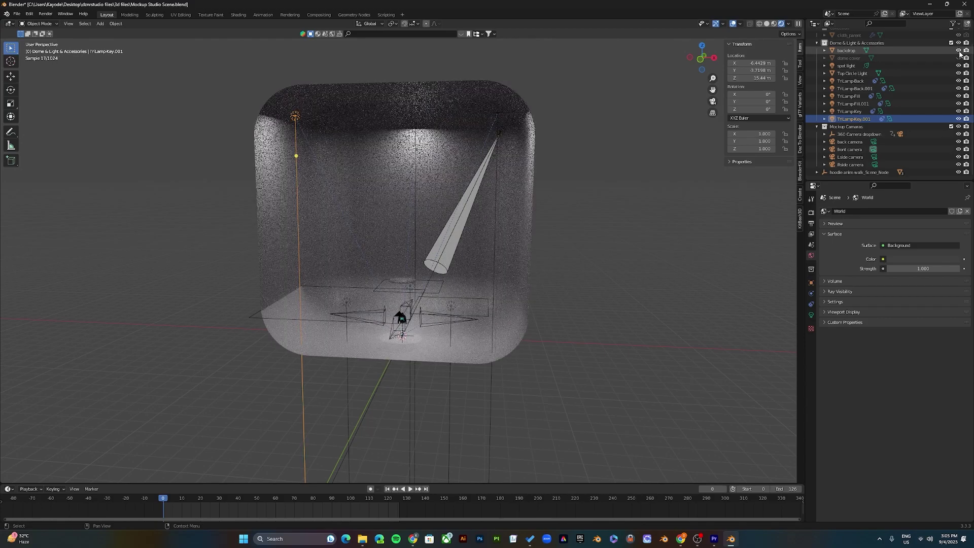
click(959, 51)
click(958, 50)
click(958, 50)
click(959, 50)
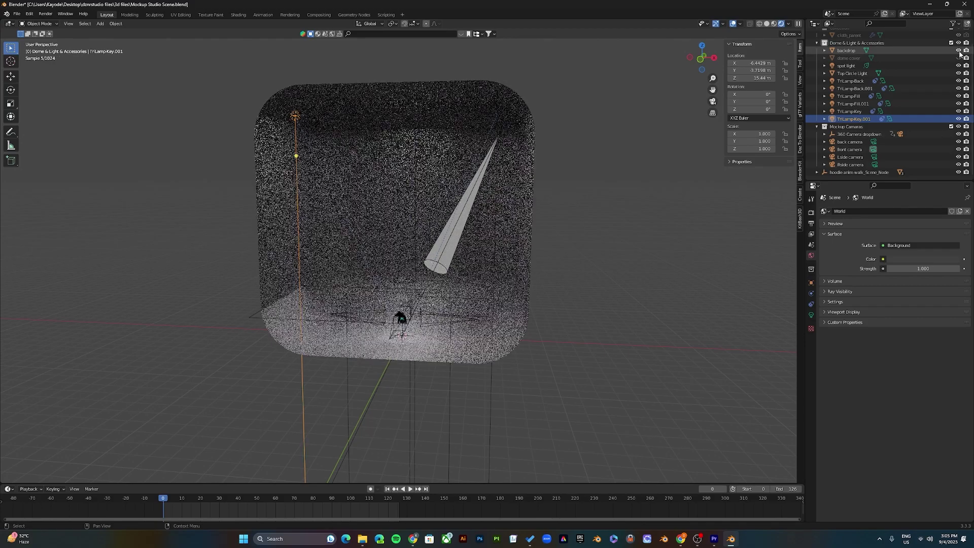
click(959, 51)
click(958, 50)
scroll(403, 340, up, 5)
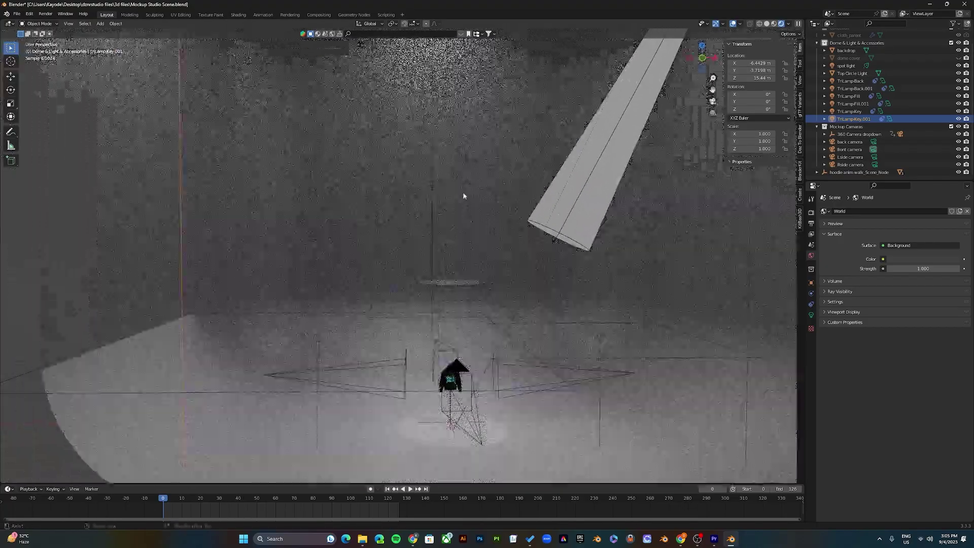
click(463, 196)
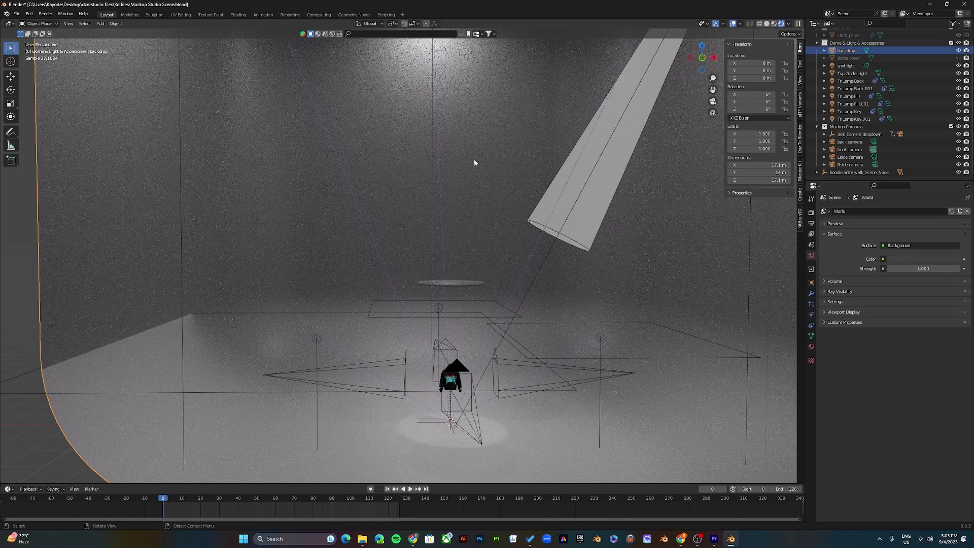
Make the backdrop material's base colour deep red and view through the scene camera.
click(811, 348)
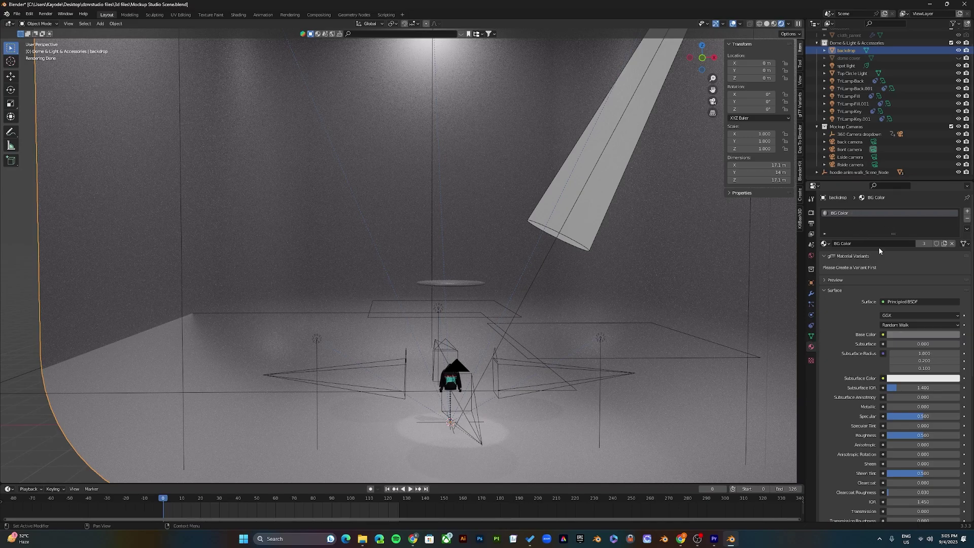
click(930, 335)
drag(922, 256, 921, 269)
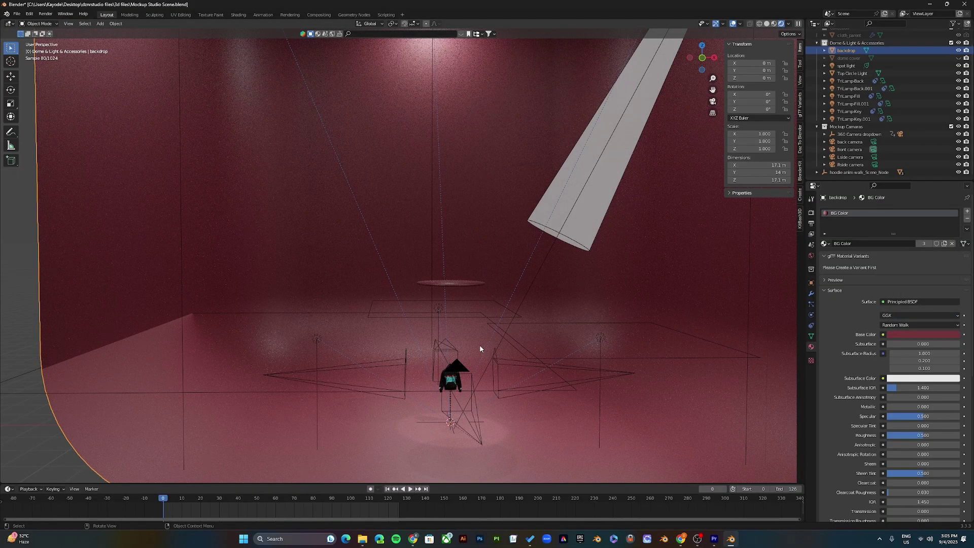
key(KP_0)
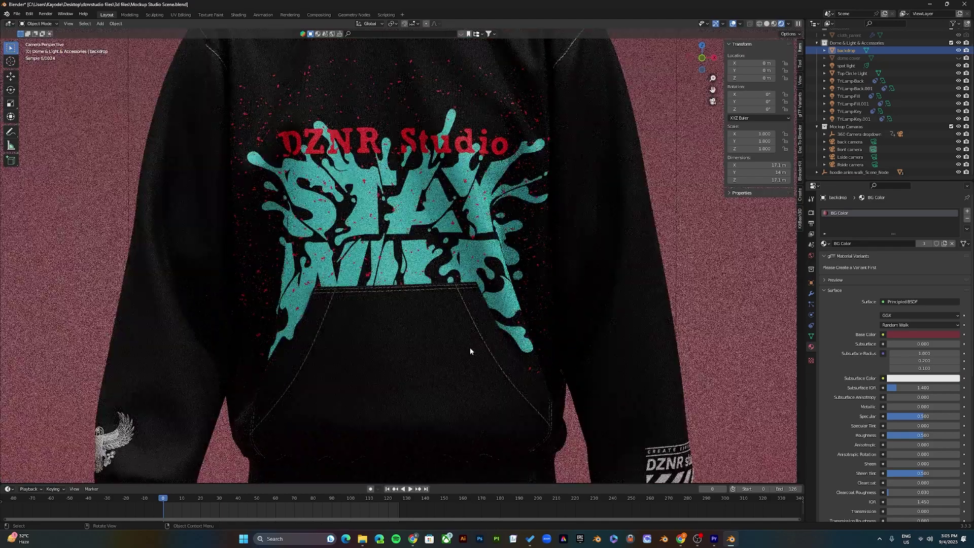
scroll(470, 349, down, 6)
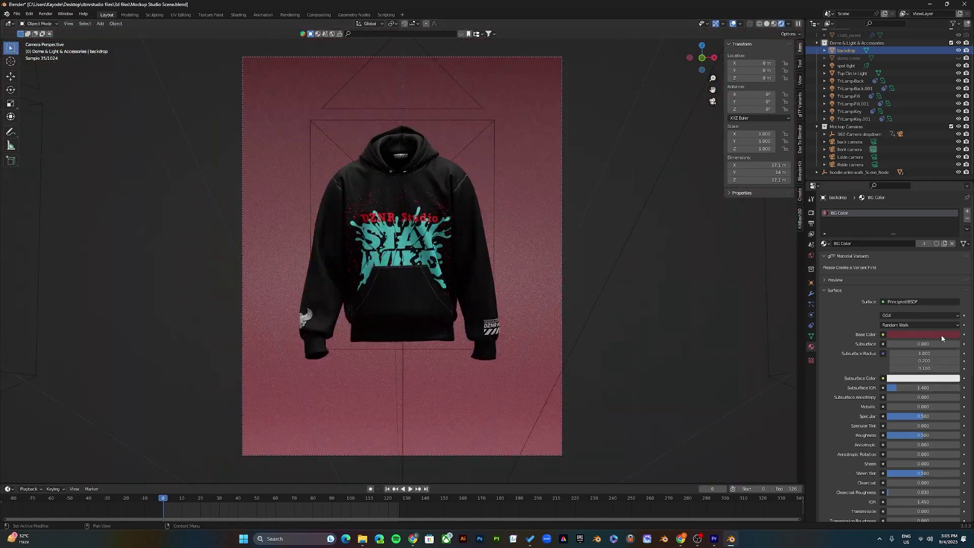
Shift the backdrop's base colour from red to orange.
click(939, 336)
mouse_move(924, 269)
mouse_down()
mouse_move(902, 273)
mouse_move(912, 278)
mouse_move(899, 247)
mouse_move(903, 235)
mouse_move(929, 230)
mouse_move(899, 248)
mouse_move(911, 273)
mouse_up()
scroll(430, 237, down, 5)
scroll(430, 237, up, 7)
scroll(430, 236, up, 2)
scroll(431, 238, down, 8)
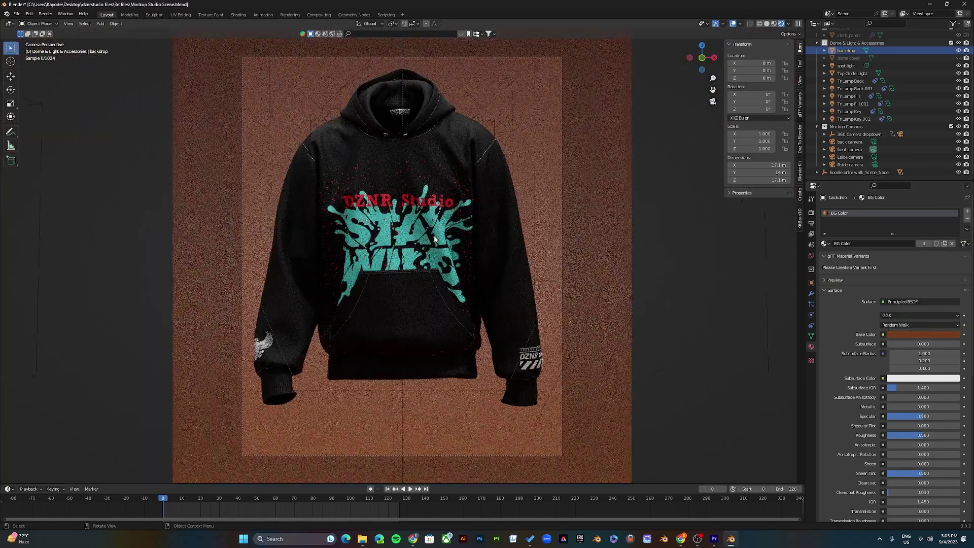
scroll(432, 241, up, 6)
scroll(432, 241, down, 3)
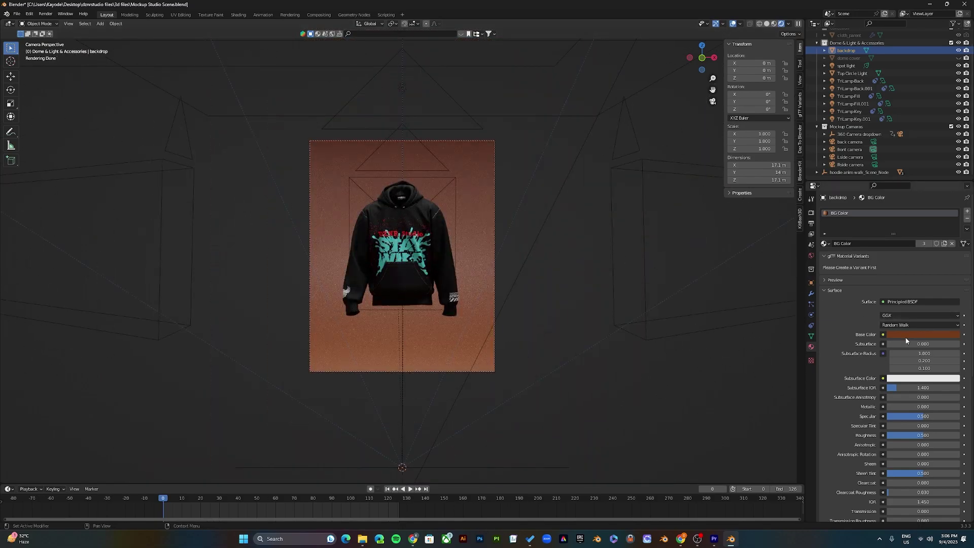
Recheck the backdrop colour and browse the Render, Output, View Layer and Scene properties.
click(906, 337)
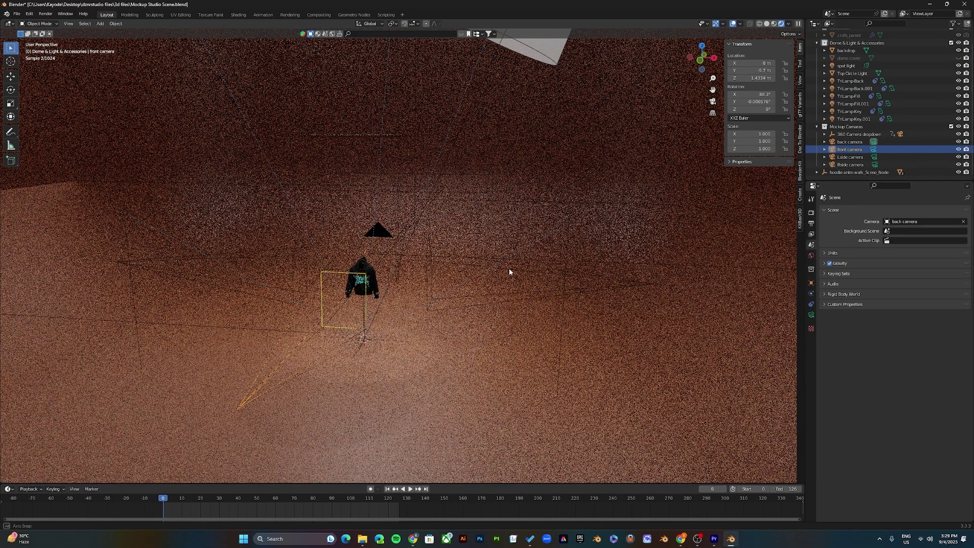
middle_drag(509, 272, 514, 267)
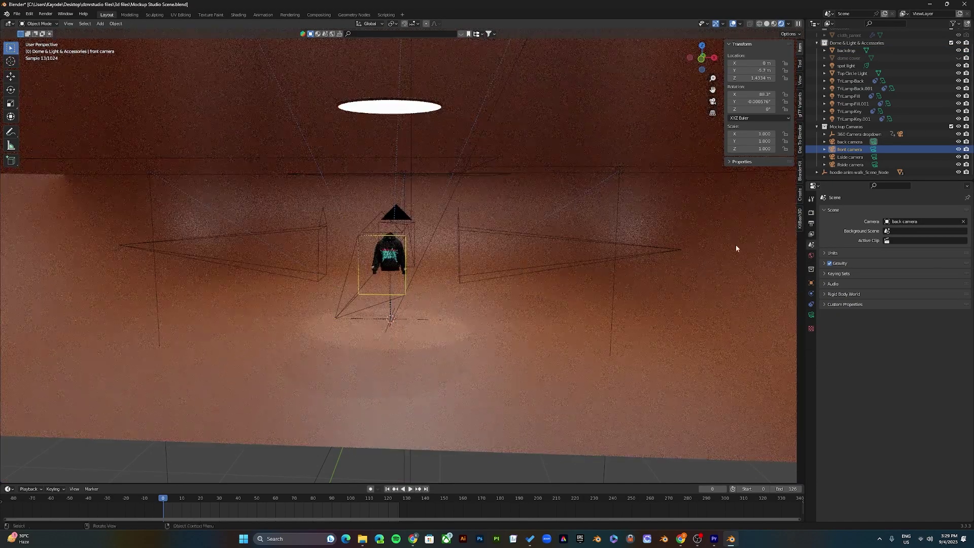
click(811, 214)
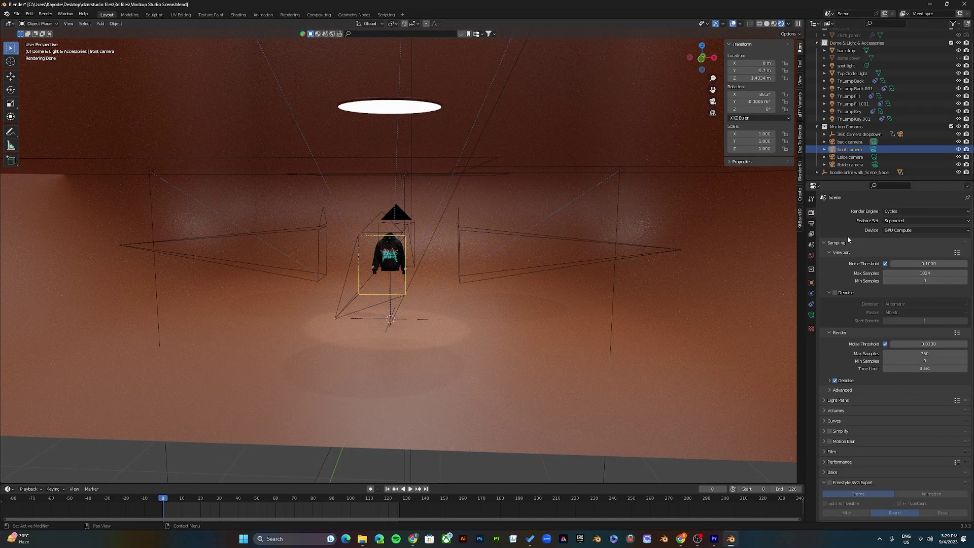
middle_drag(459, 289, 477, 291)
click(810, 244)
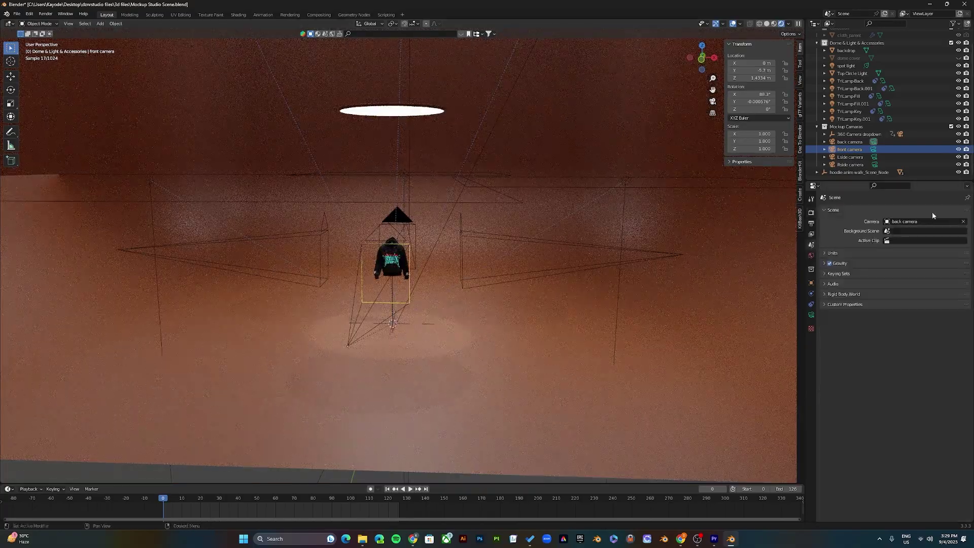
click(811, 212)
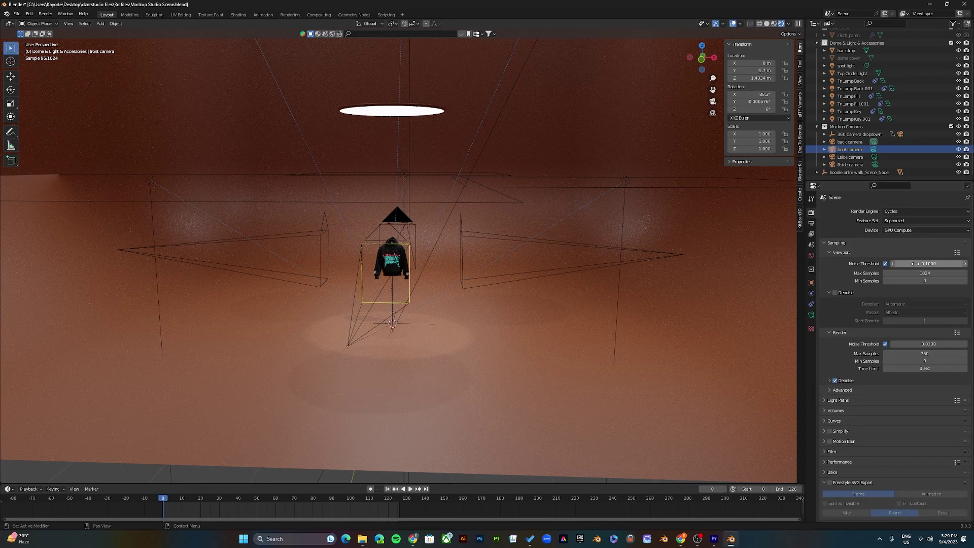
click(810, 223)
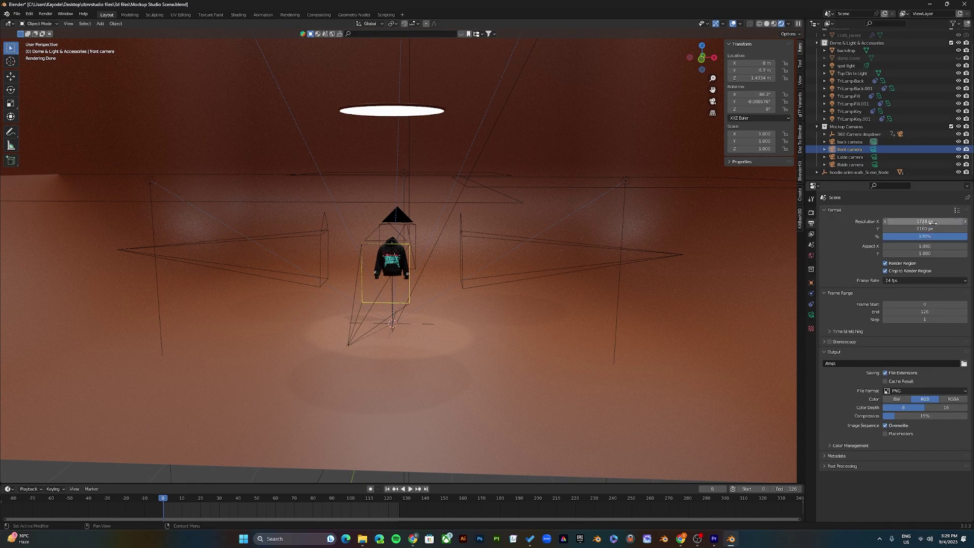
click(810, 235)
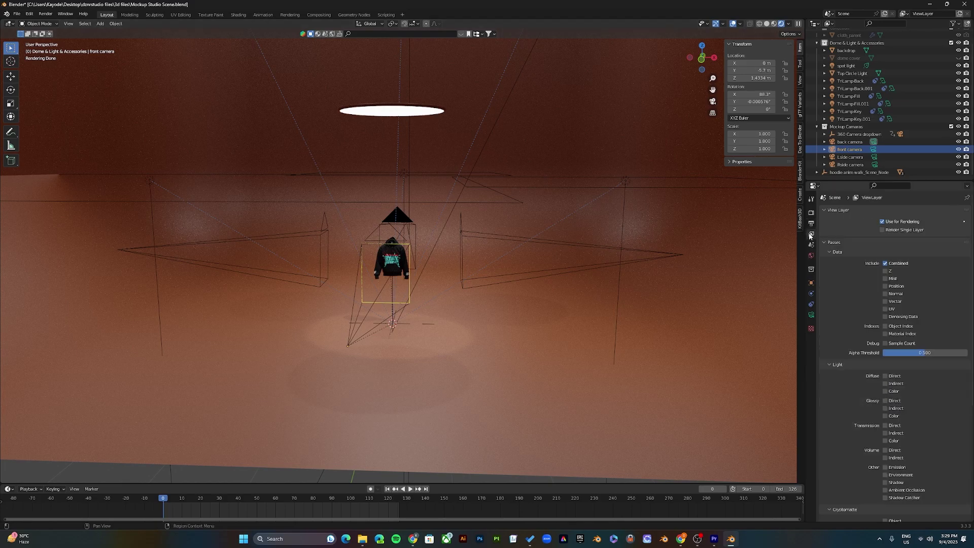
click(811, 245)
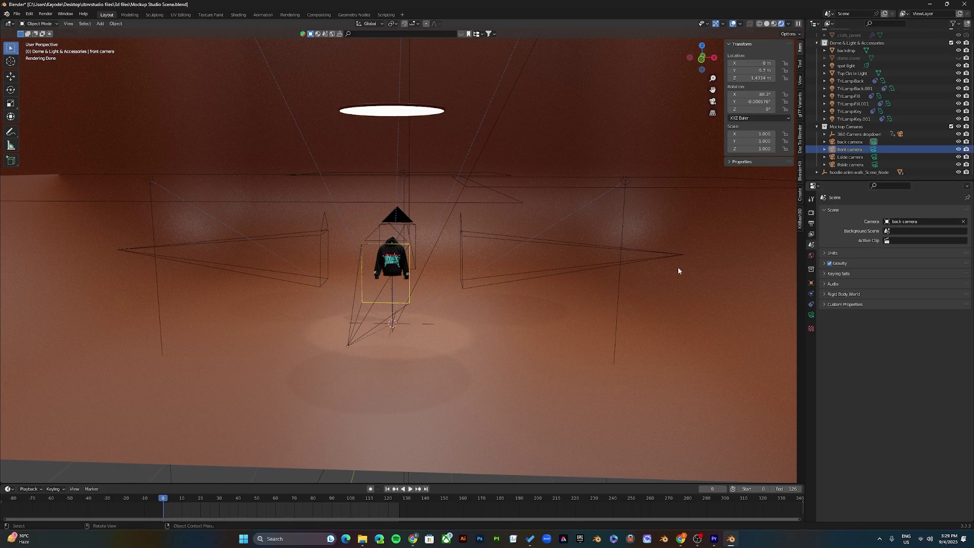
Set the scene camera to the front camera.
middle_drag(516, 257, 470, 269)
right_click(485, 262)
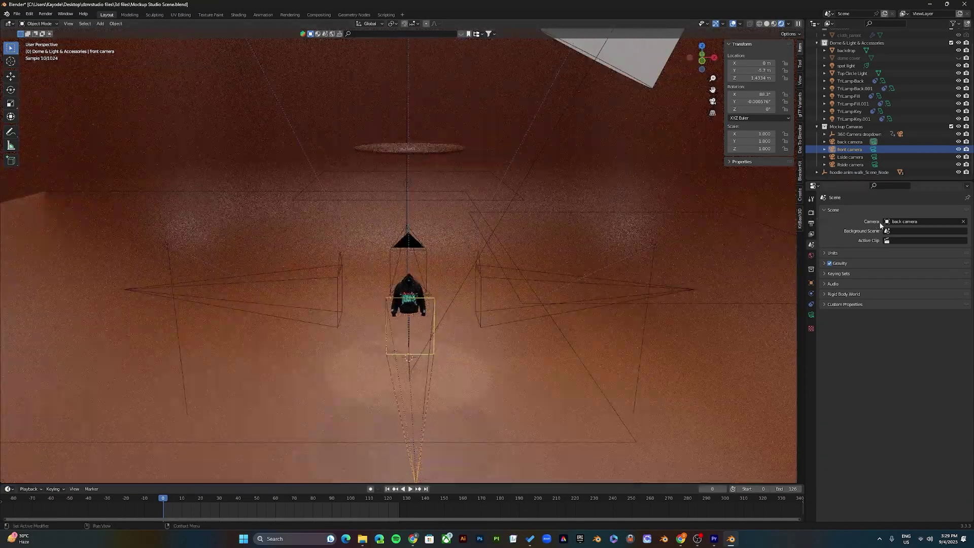
click(895, 221)
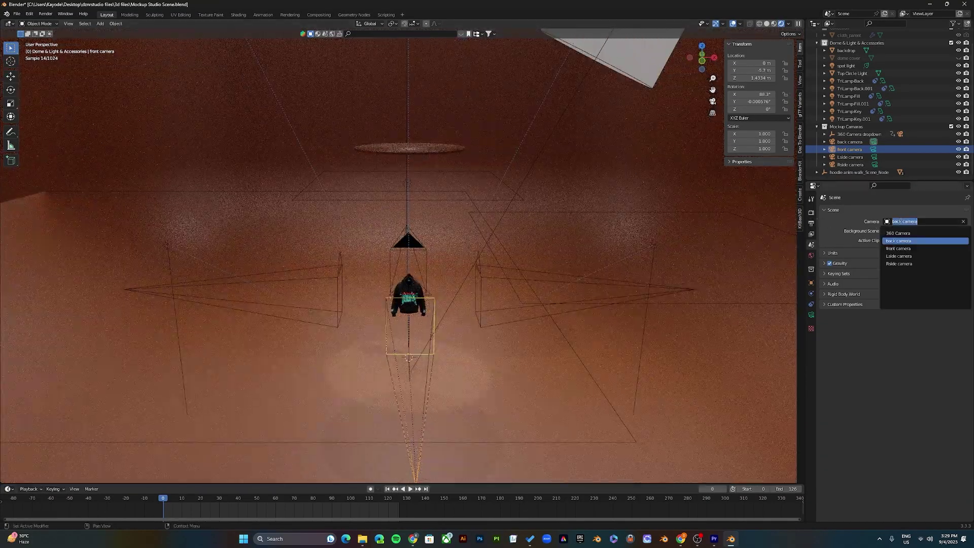
click(899, 248)
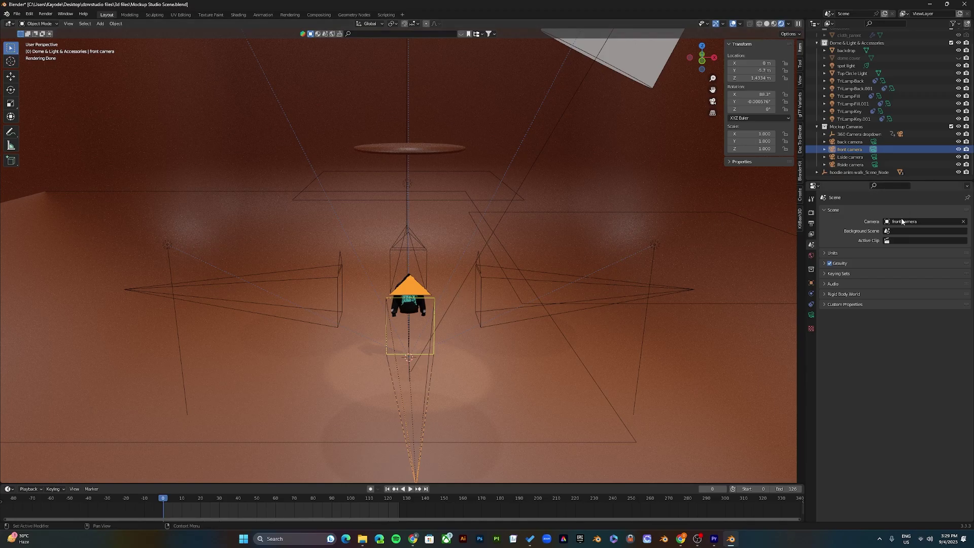
scroll(579, 284, down, 5)
Look through the front camera, then make the back camera the scene camera and orbit to preview.
scroll(436, 305, up, 8)
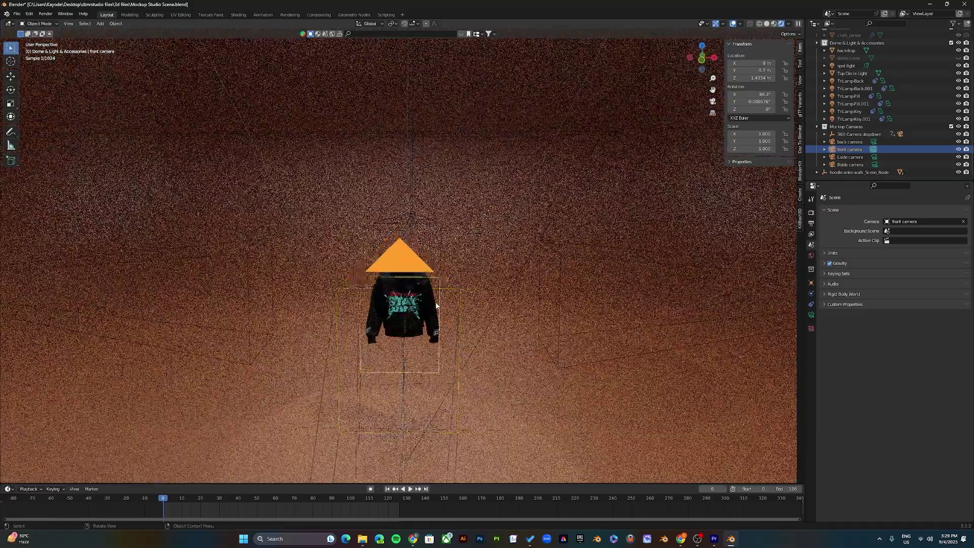
scroll(436, 305, up, 5)
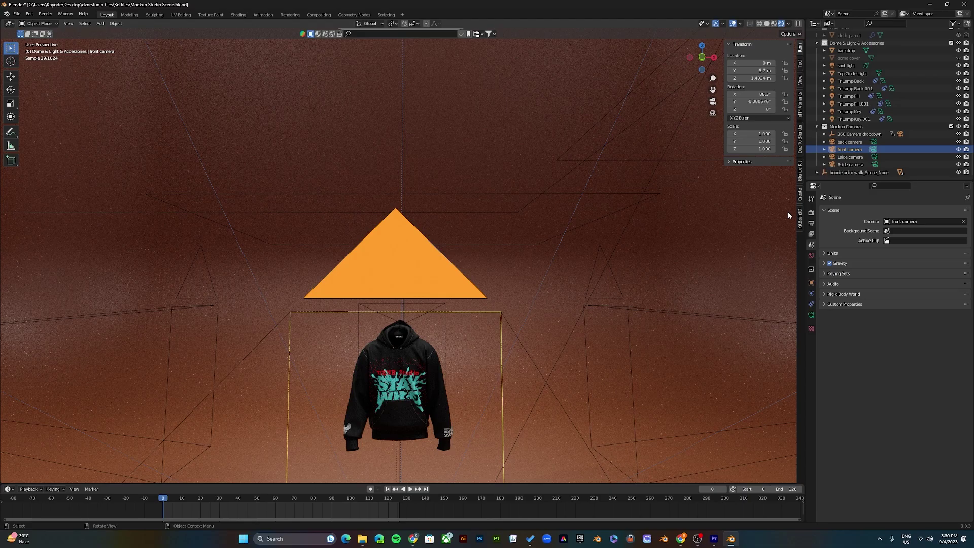
key(KP_0)
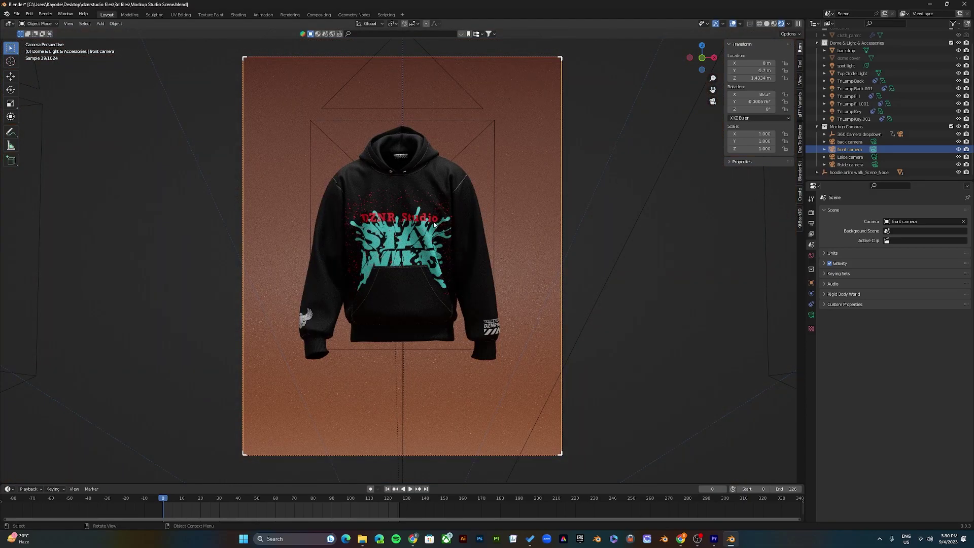
click(910, 222)
click(896, 241)
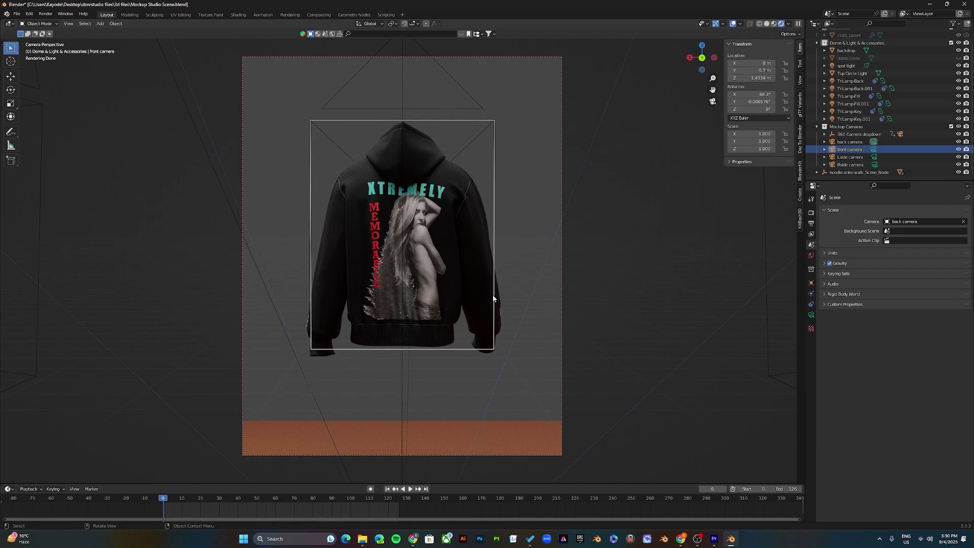
mouse_move(492, 297)
middle_down()
mouse_move(556, 287)
mouse_move(484, 291)
mouse_move(499, 293)
middle_up()
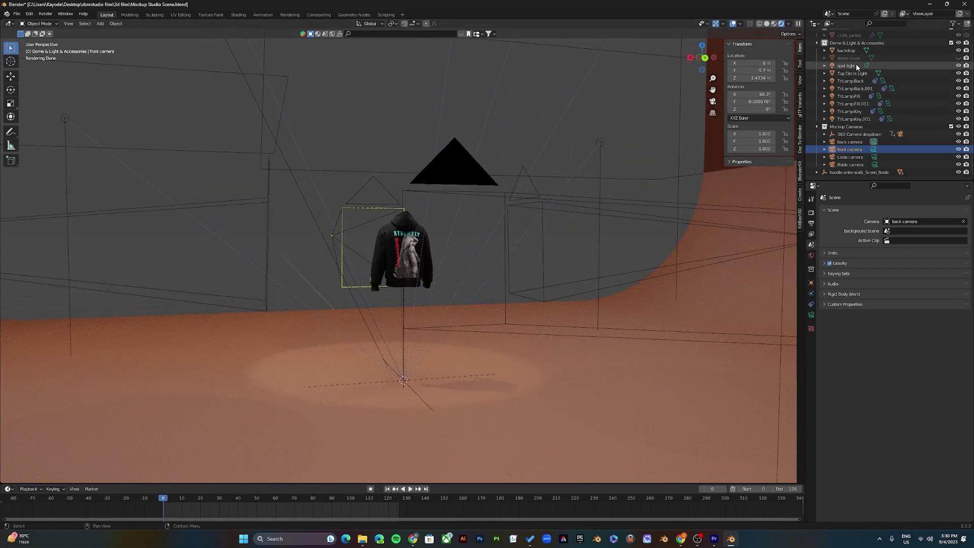
Show the dome cover again and look through the back camera.
click(958, 59)
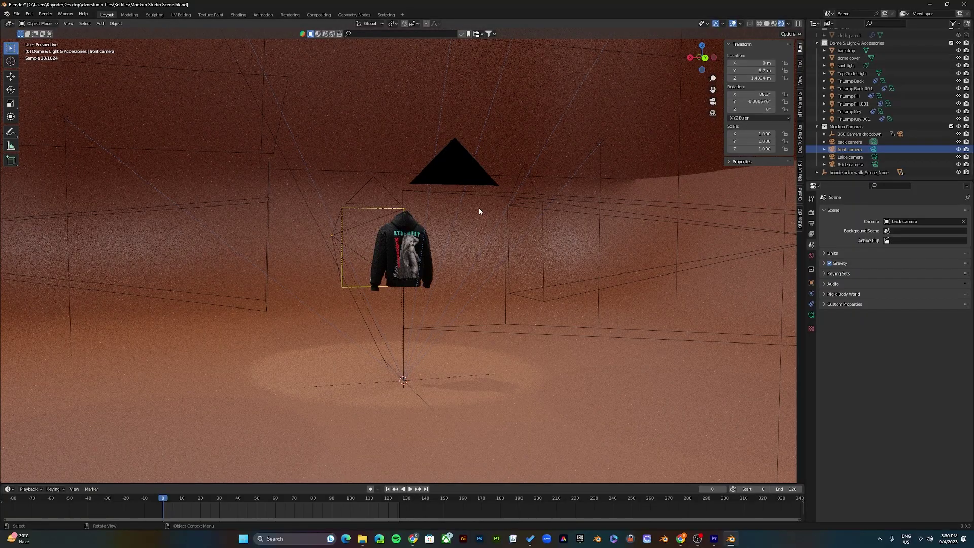
middle_drag(478, 207, 484, 211)
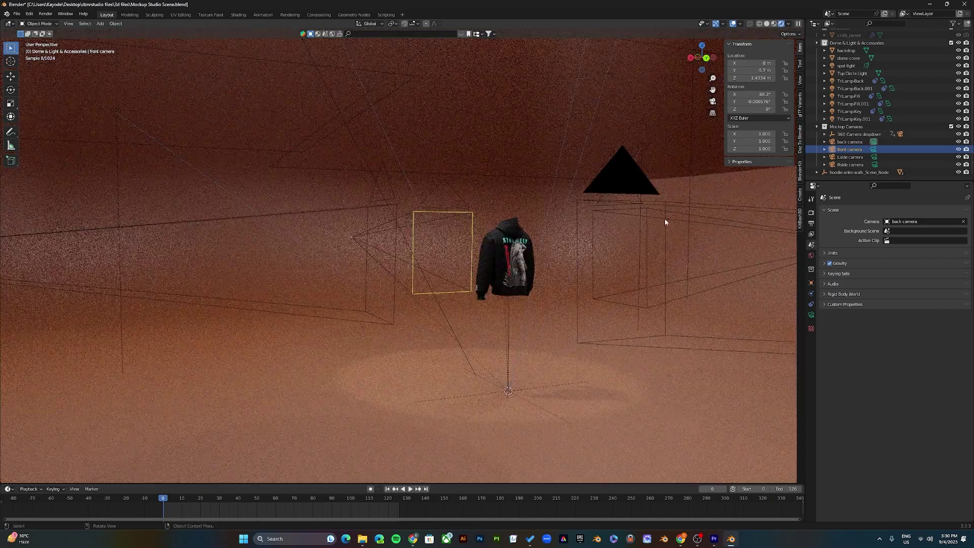
key(KP_0)
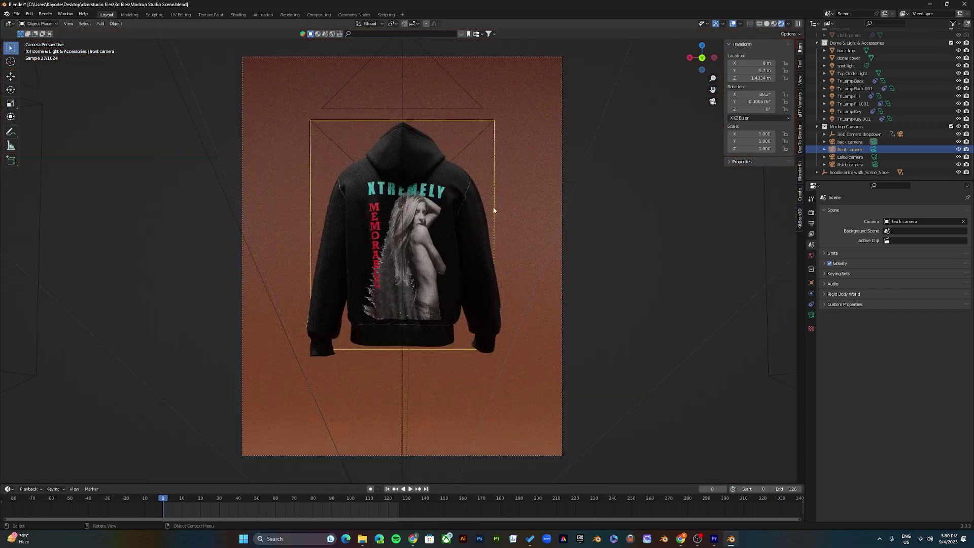
Hide the backdrop and toggle the Dome & Light & Accessories collection off and back on.
click(958, 50)
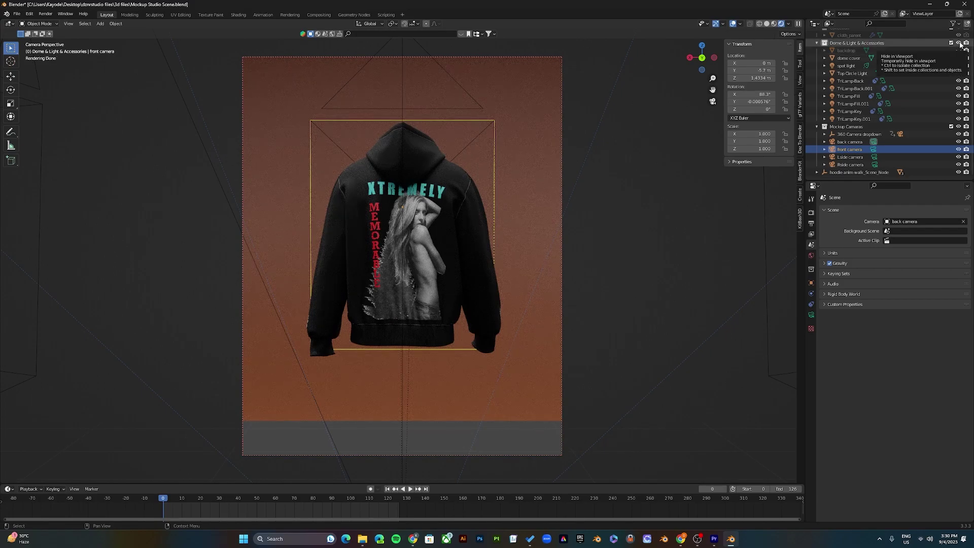
click(959, 43)
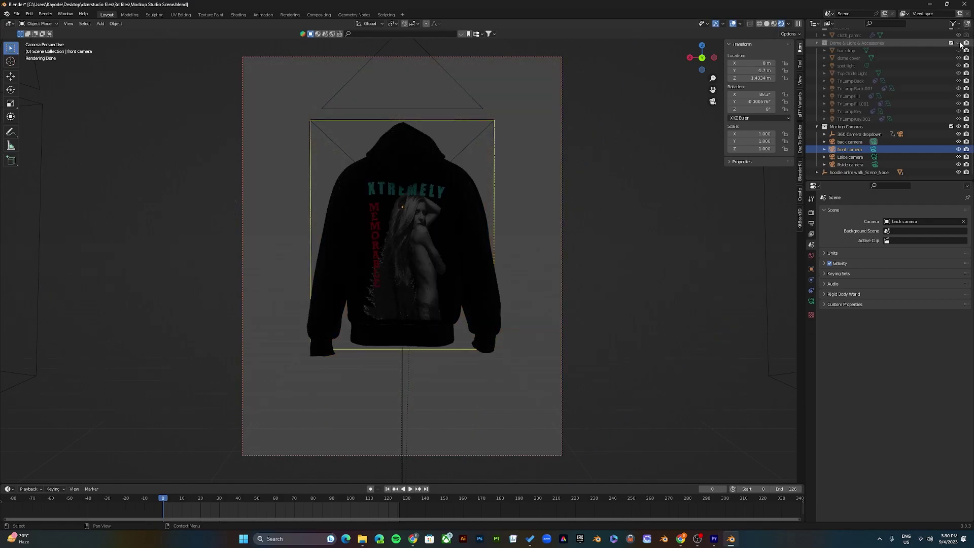
click(959, 44)
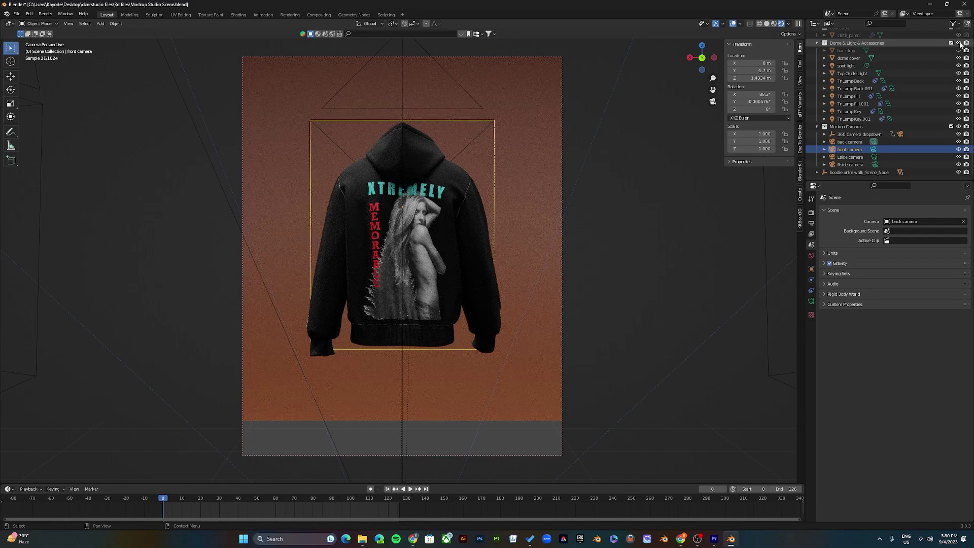
click(960, 44)
click(960, 44)
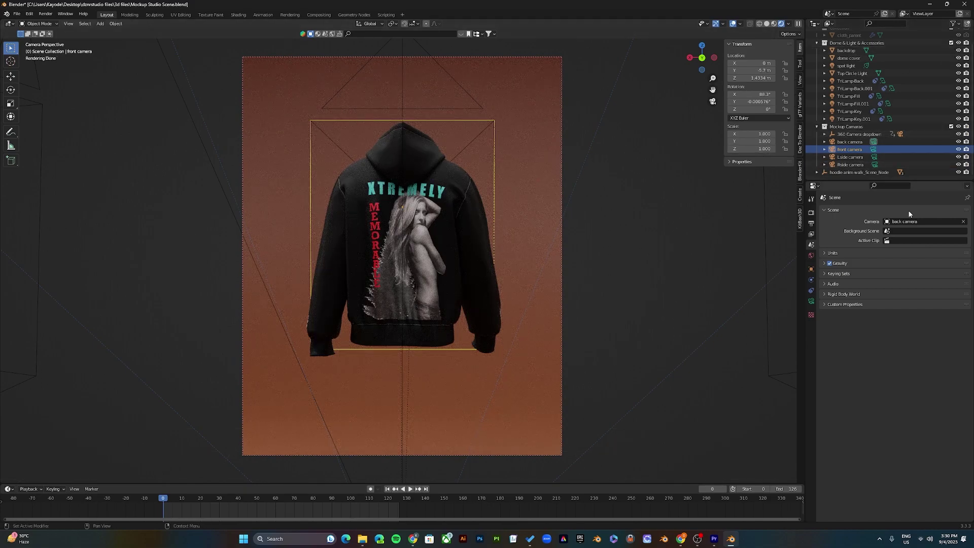
Preview the hoodie by setting the scene camera to Lside, Rside, then front camera.
click(913, 223)
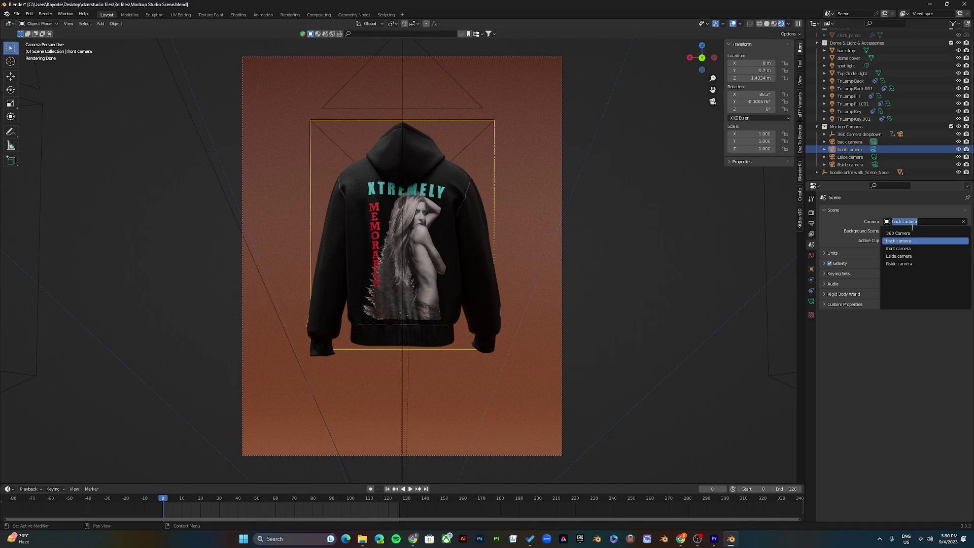
click(907, 256)
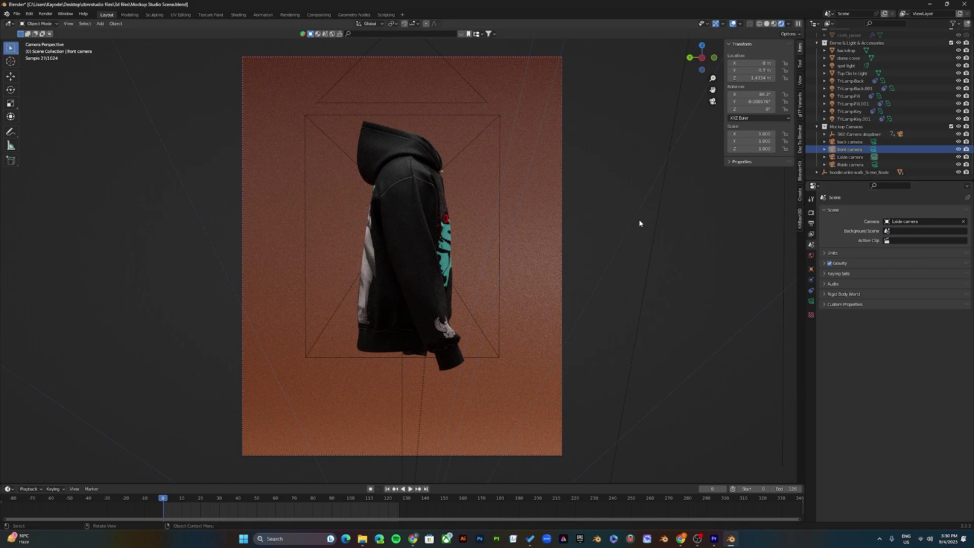
click(913, 222)
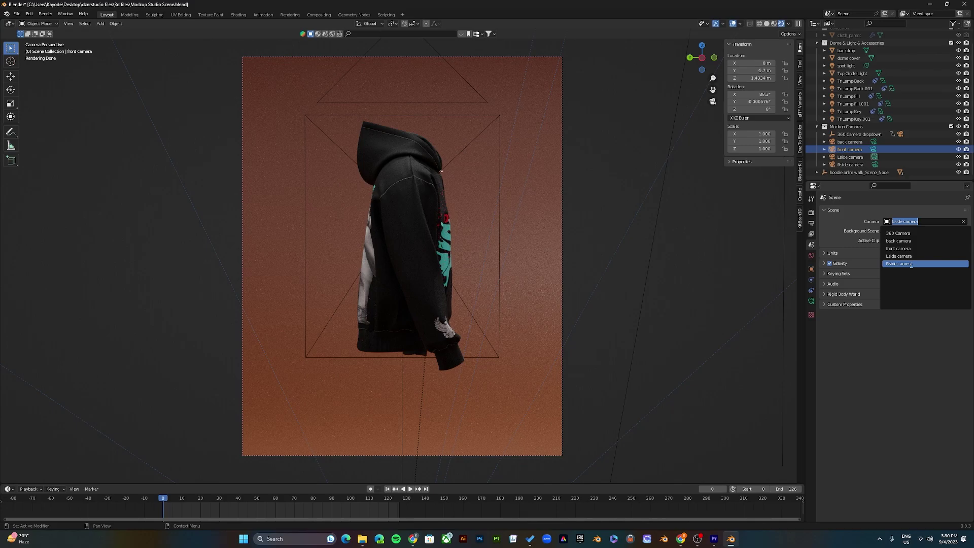
click(911, 264)
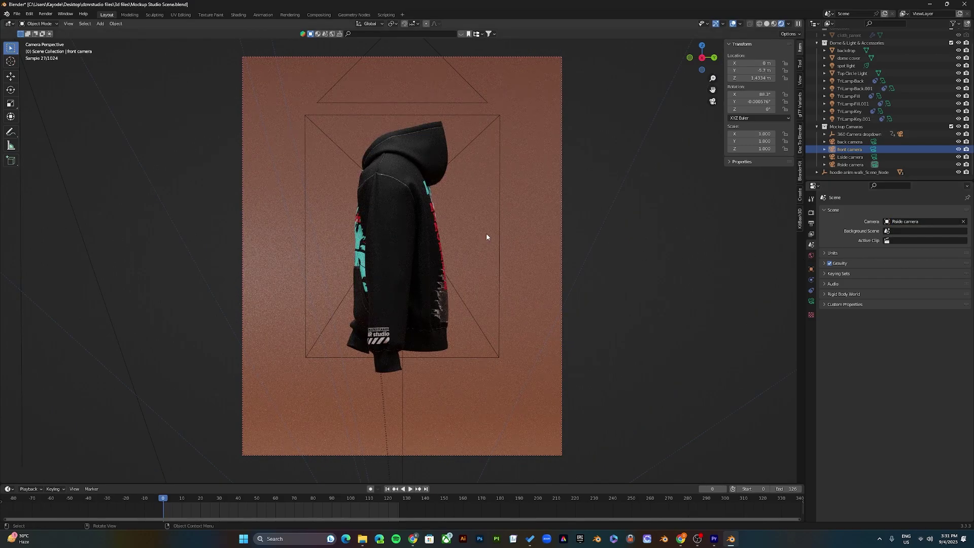
click(913, 222)
click(897, 248)
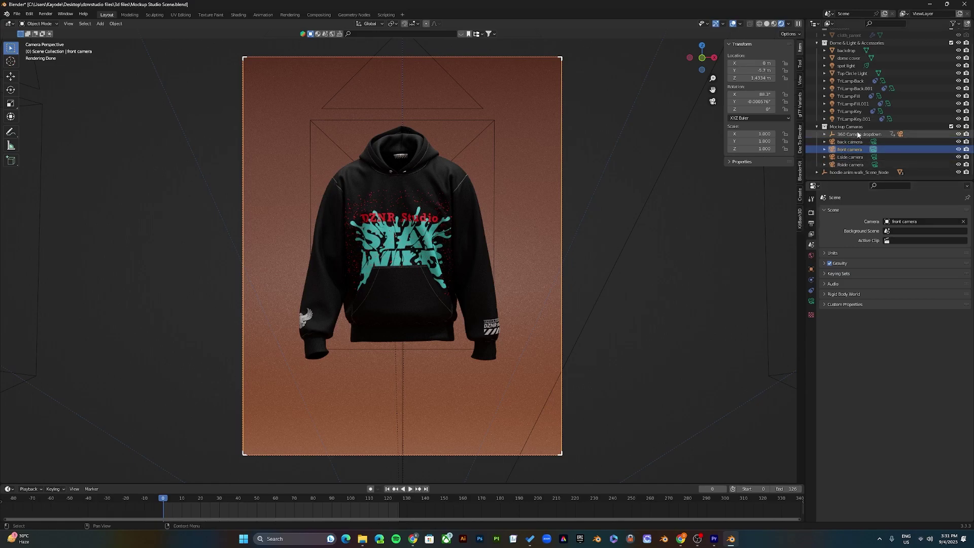
Make 360 Camera the scene camera and play then stop its animation.
click(911, 222)
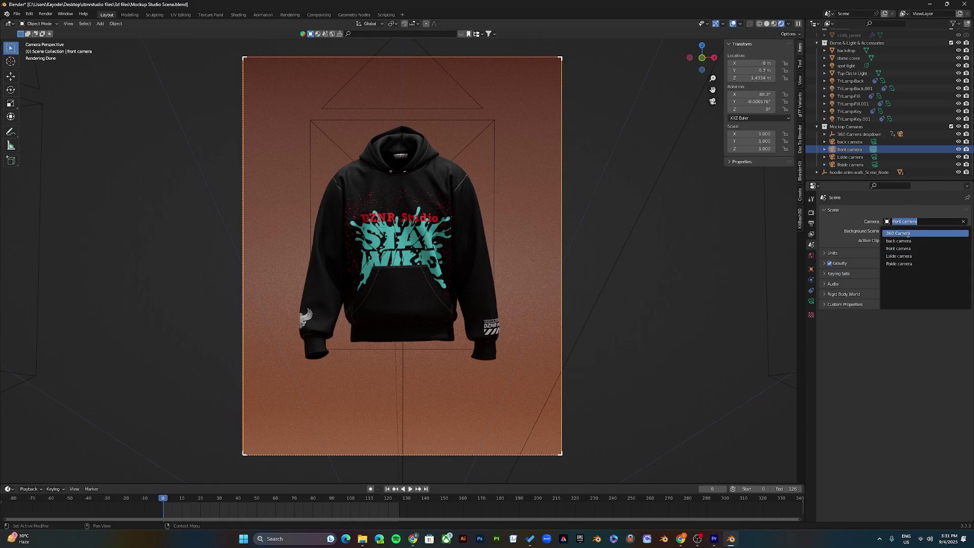
click(908, 232)
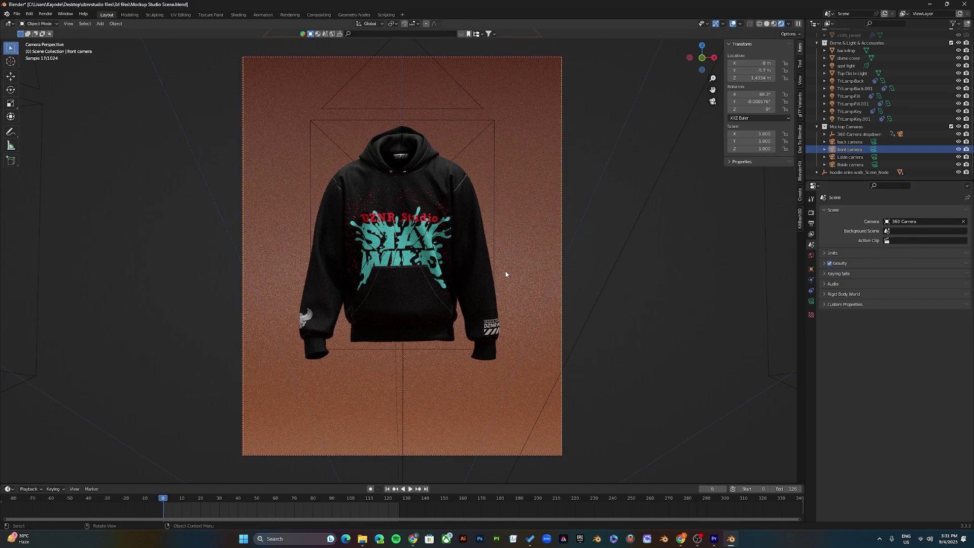
click(411, 489)
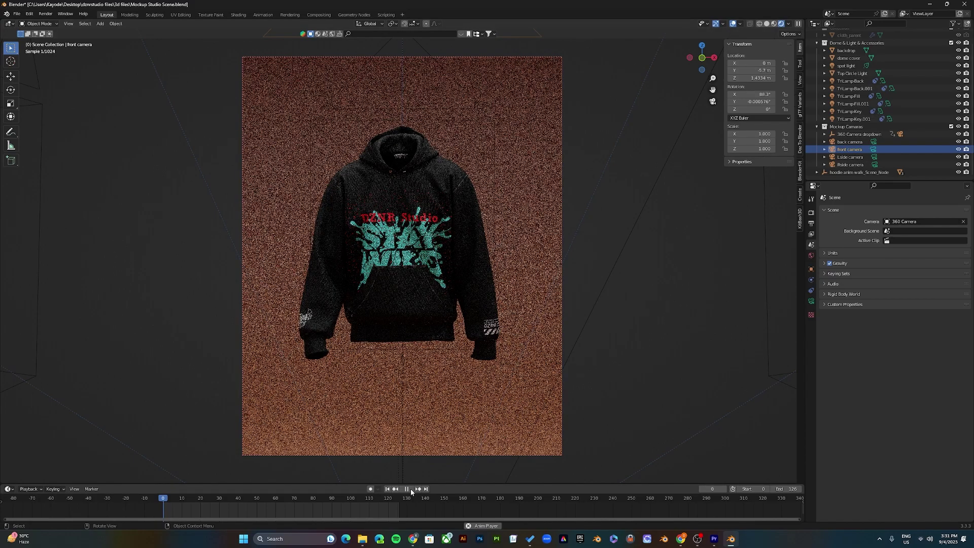
click(411, 489)
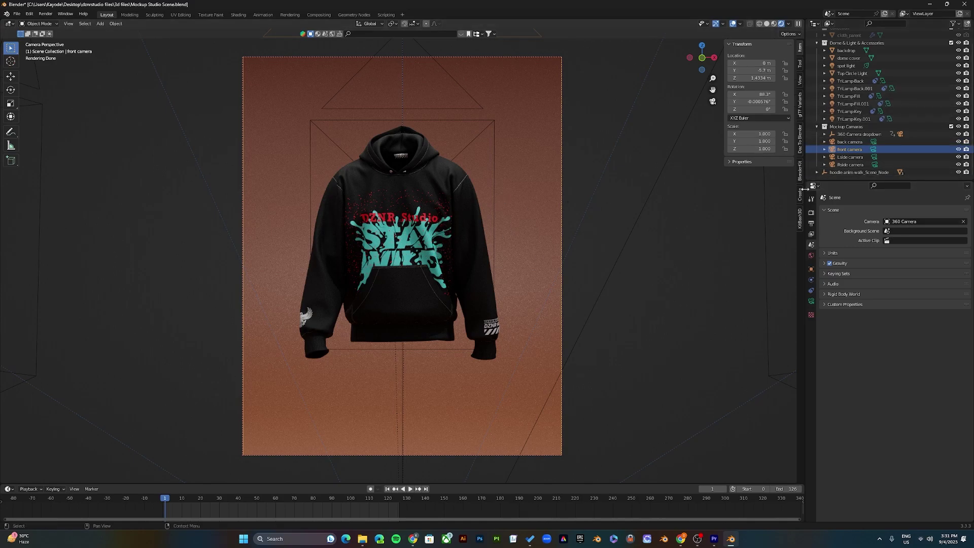
Review the render engine settings, then the output format settings.
click(811, 213)
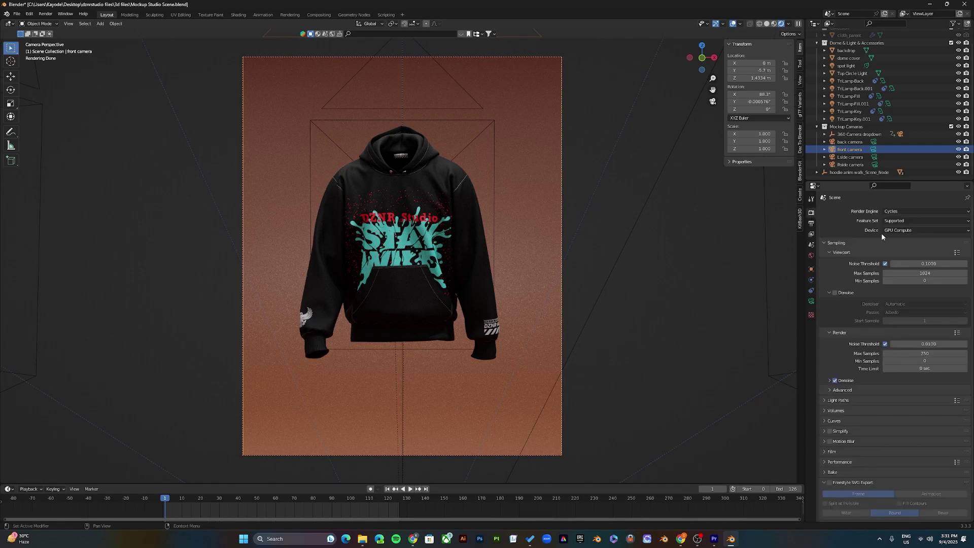
scroll(920, 252, down, 2)
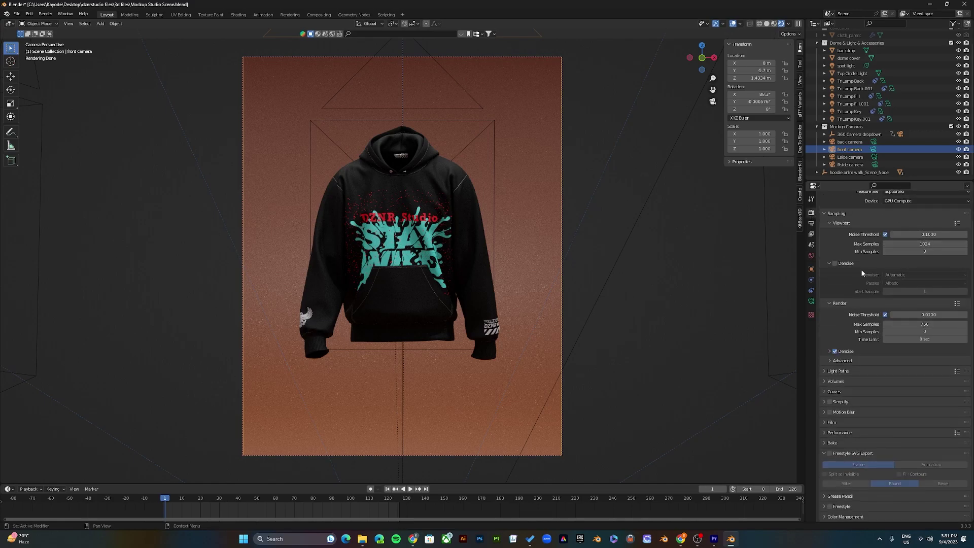
scroll(860, 269, up, 2)
click(811, 223)
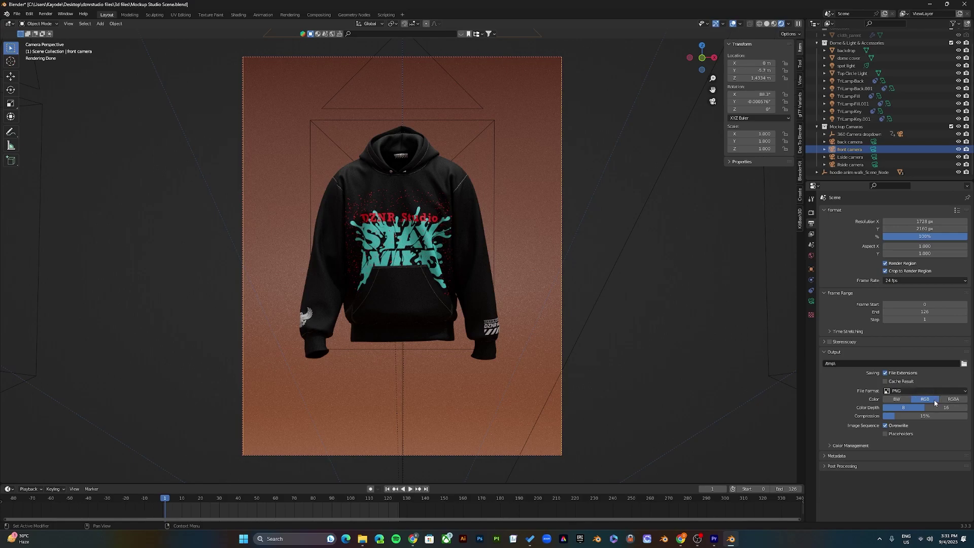
Switch the output File Format to FFmpeg Video, back to PNG, and list the formats again.
click(902, 392)
click(922, 391)
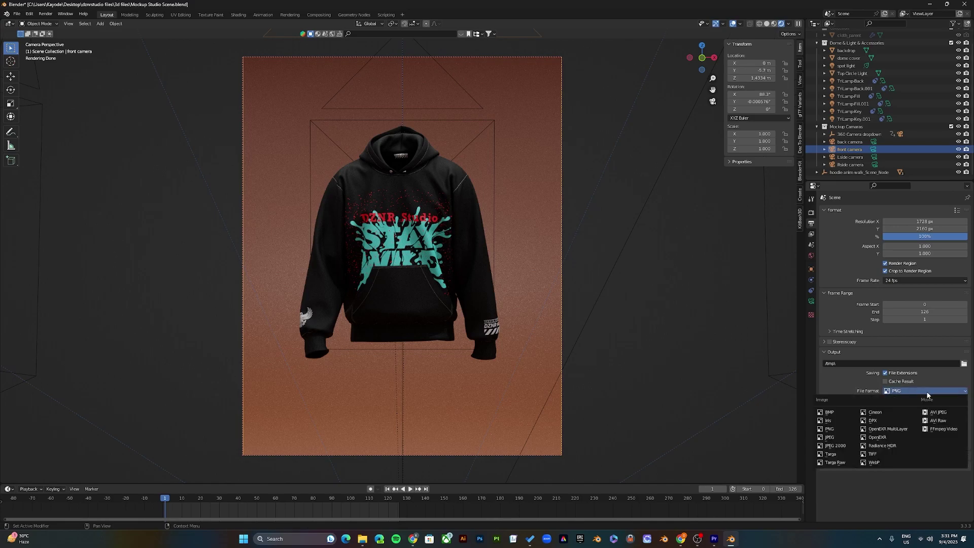
click(944, 429)
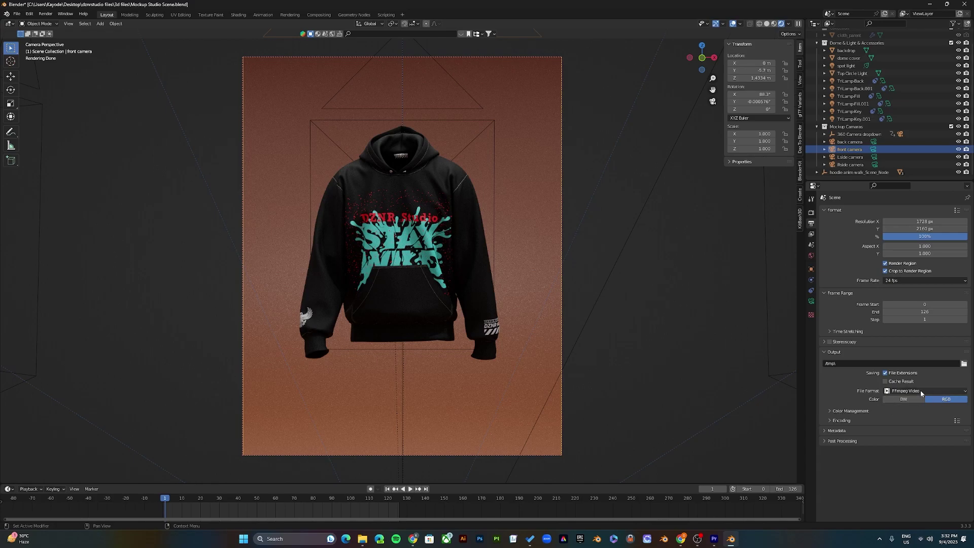
click(920, 391)
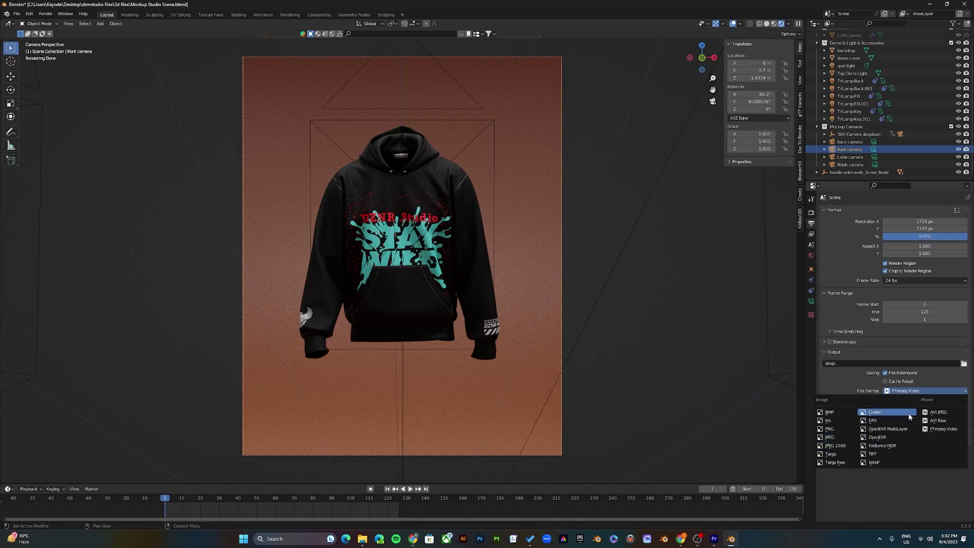
click(830, 429)
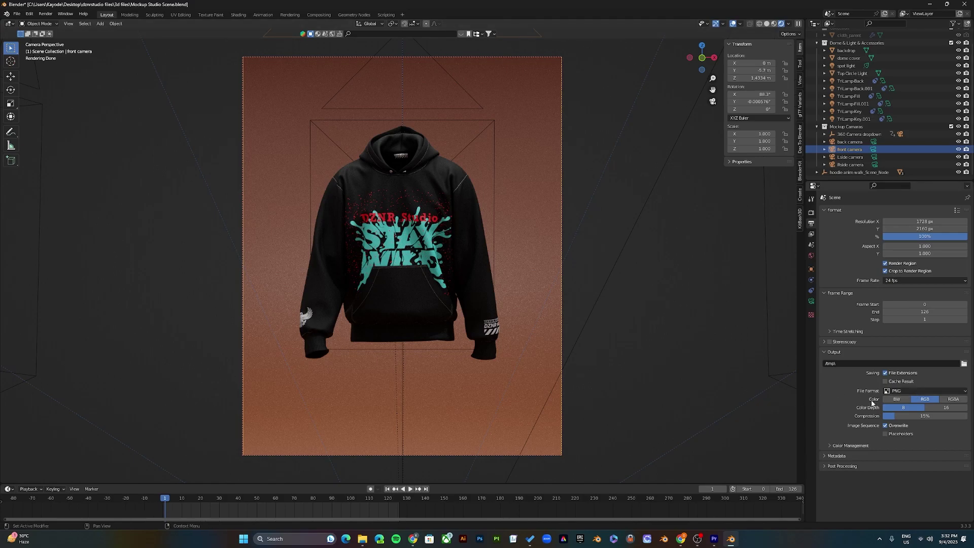
click(956, 392)
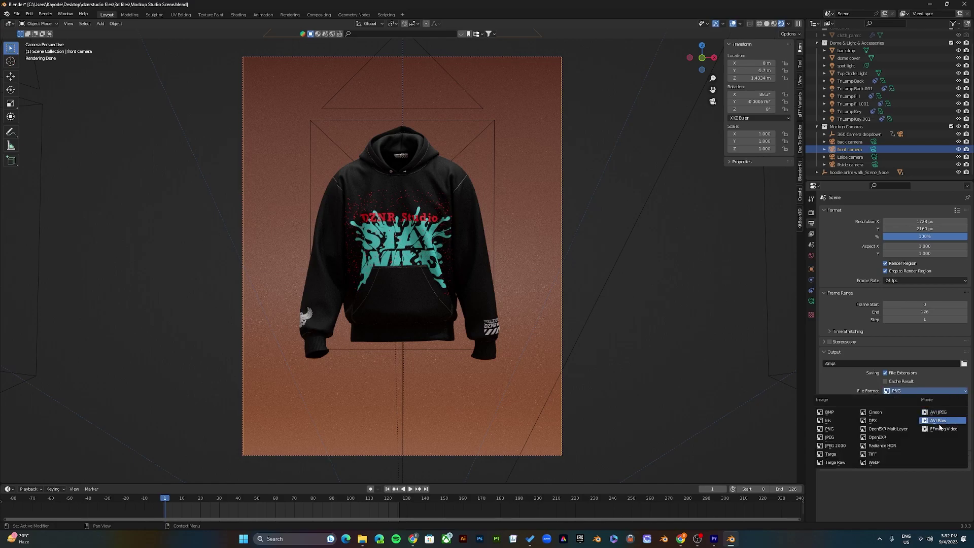